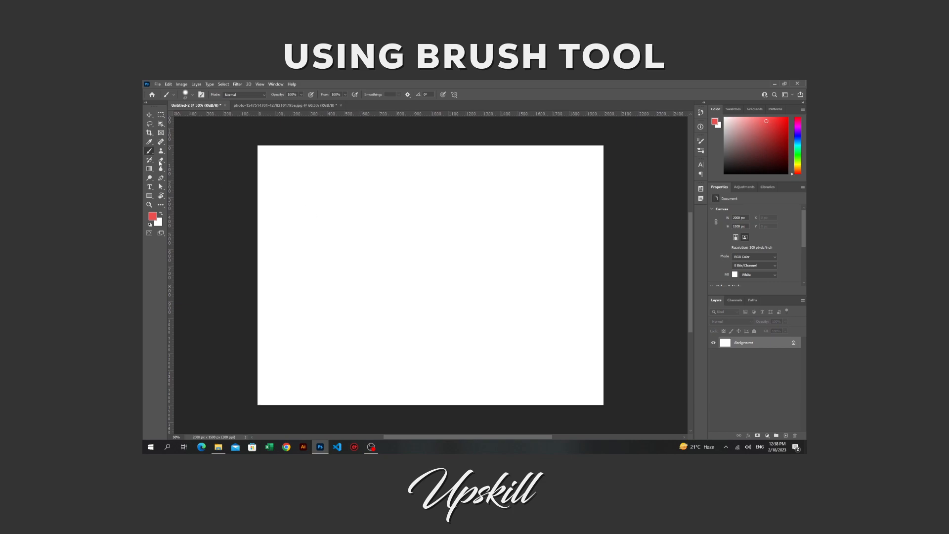
pyautogui.moveTo(341, 279)
pyautogui.mouseDown()
pyautogui.moveTo(344, 328)
pyautogui.moveTo(537, 300)
pyautogui.mouseUp()
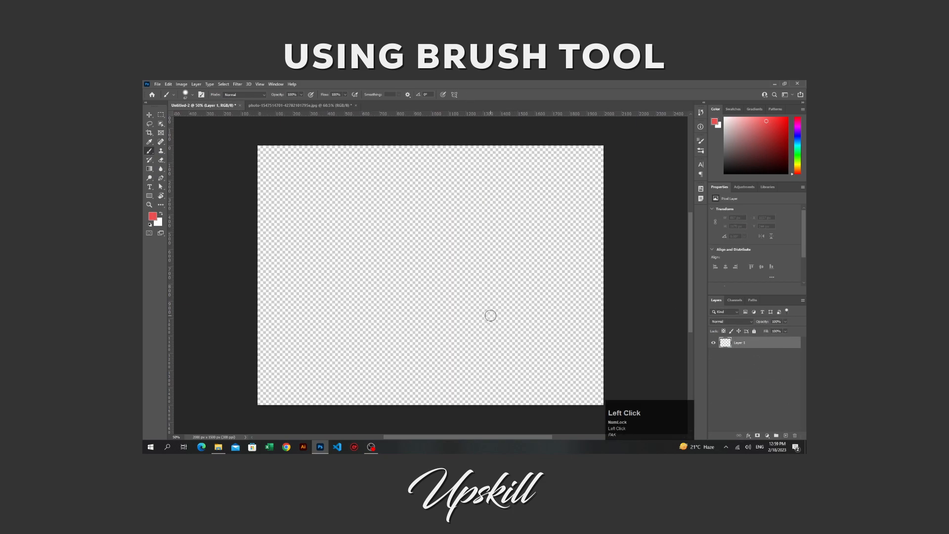
pyautogui.hotkey('ctrl', 'z')
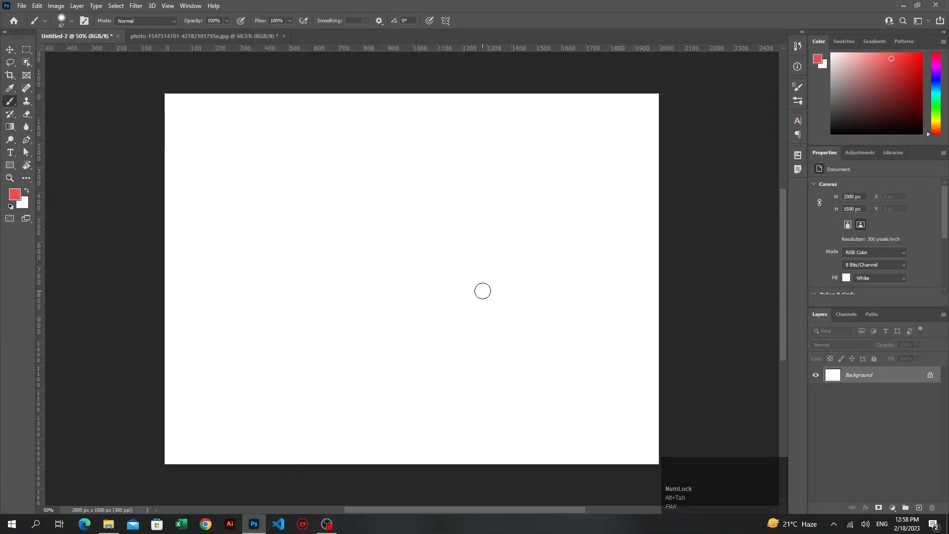
# - Paint a freehand red zigzag stroke across the middle of the Background layer with the Brush tool
pyautogui.click(11, 51)
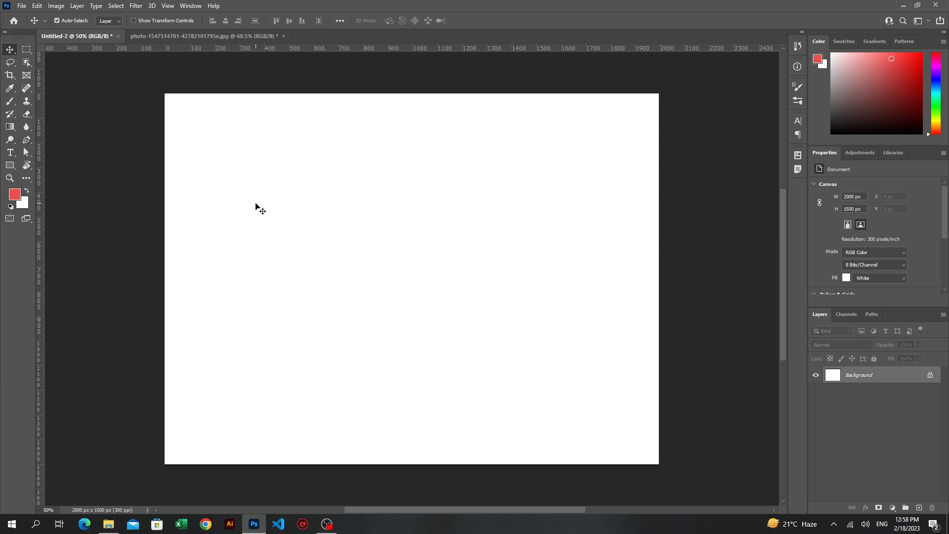
pyautogui.press('b')
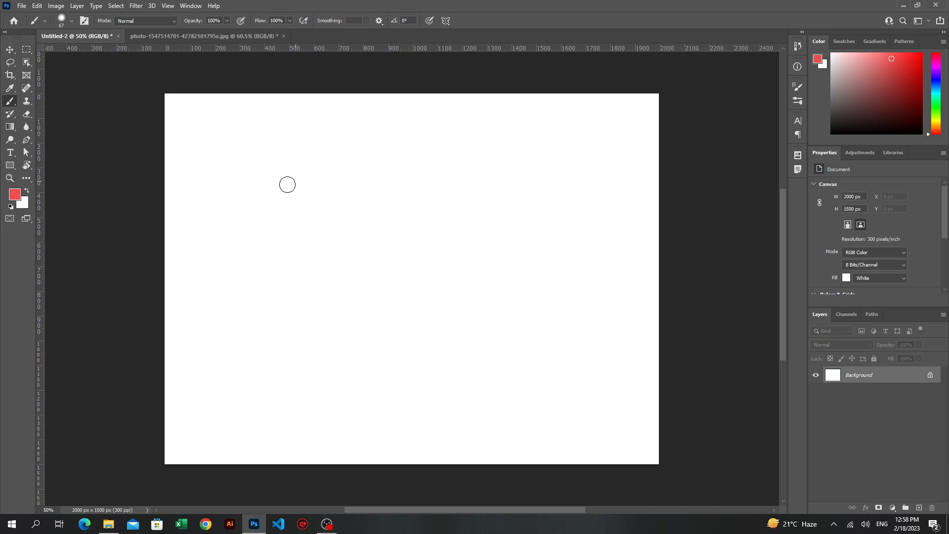
pyautogui.click(10, 101)
pyautogui.moveTo(286, 287)
pyautogui.mouseDown()
pyautogui.moveTo(284, 351)
pyautogui.moveTo(330, 265)
pyautogui.moveTo(339, 259)
pyautogui.moveTo(351, 332)
pyautogui.moveTo(312, 305)
pyautogui.moveTo(471, 236)
pyautogui.moveTo(464, 321)
pyautogui.moveTo(573, 302)
pyautogui.mouseUp()
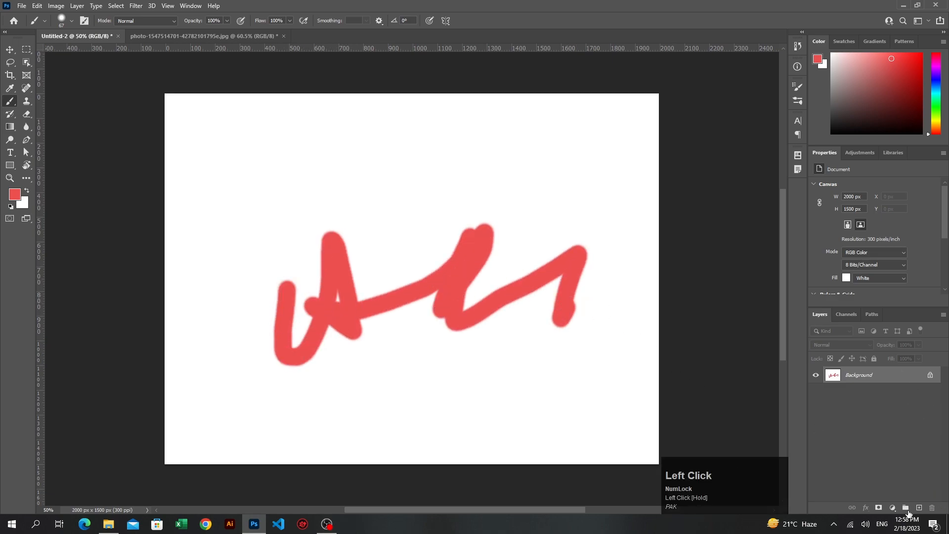
# - Add a new layer and paint freehand red strokes on it above and below the existing zigzag
pyautogui.click(919, 507)
pyautogui.moveTo(468, 163); pyautogui.dragTo(491, 181)
pyautogui.moveTo(485, 222)
pyautogui.mouseDown()
pyautogui.moveTo(555, 197)
pyautogui.moveTo(576, 175)
pyautogui.mouseUp()
pyautogui.moveTo(607, 307)
pyautogui.mouseDown()
pyautogui.moveTo(621, 355)
pyautogui.moveTo(549, 391)
pyautogui.moveTo(560, 394)
pyautogui.moveTo(529, 432)
pyautogui.moveTo(562, 395)
pyautogui.mouseUp()
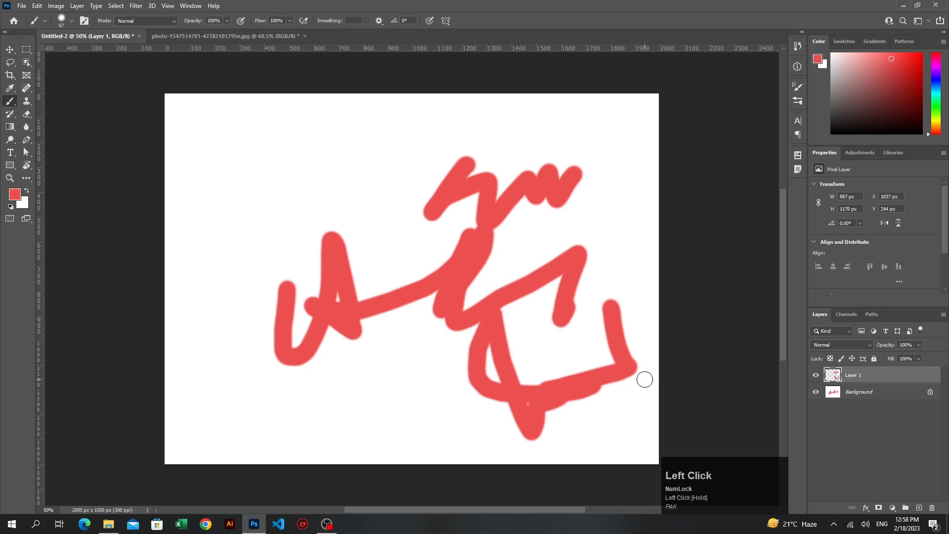
# - Toggle the new layer's visibility to compare the strokes, and delete that layer
pyautogui.click(817, 375)
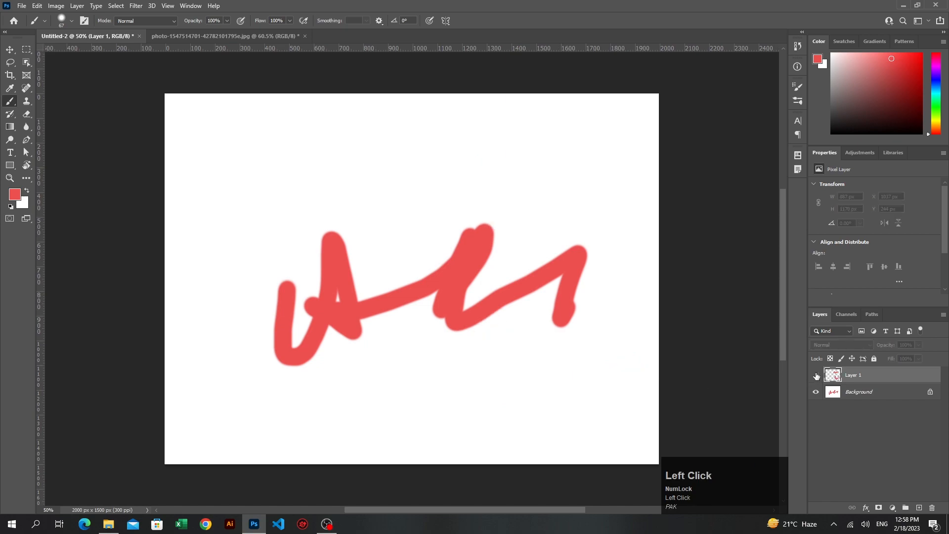
pyautogui.click(816, 376)
pyautogui.moveTo(858, 376); pyautogui.dragTo(933, 509)
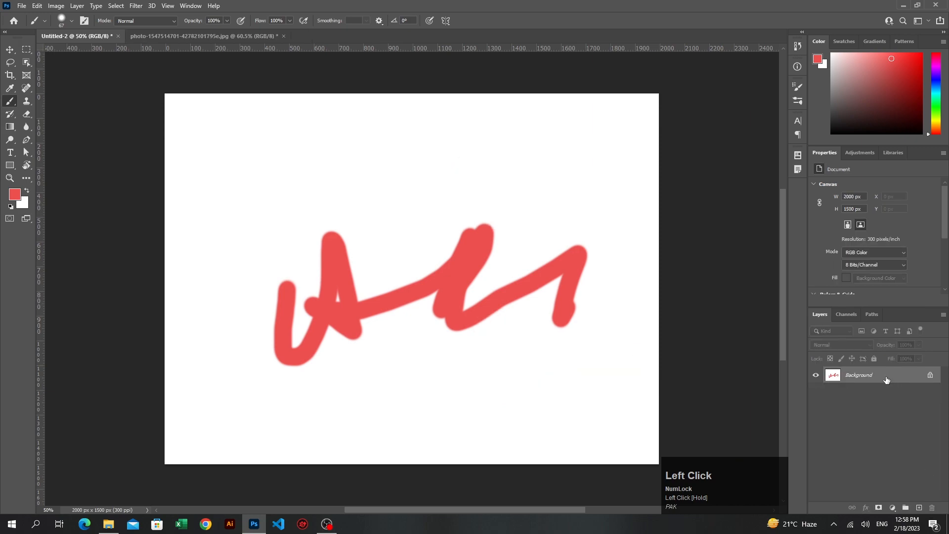
# - Replace the painted Background layer with a new layer filled with the white background color
pyautogui.click(919, 508)
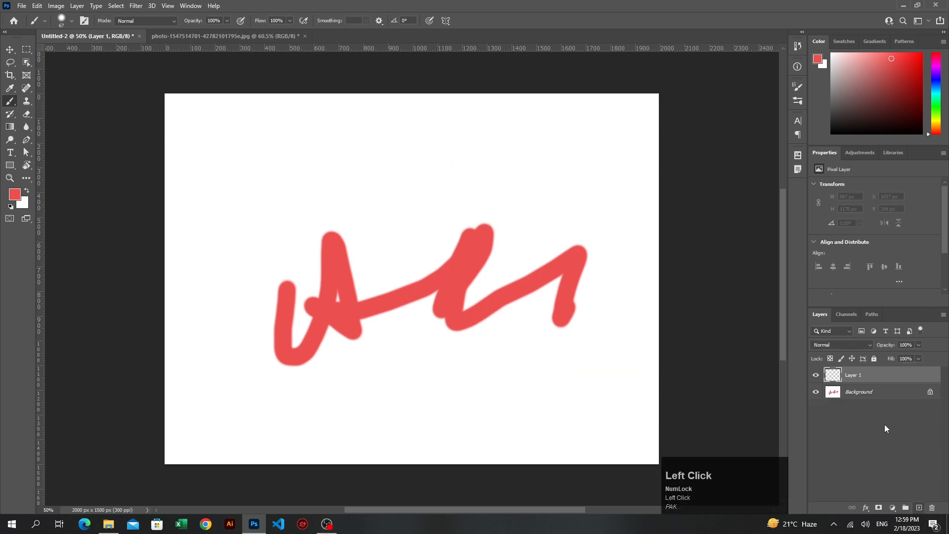
pyautogui.click(877, 393)
pyautogui.press('Delete')
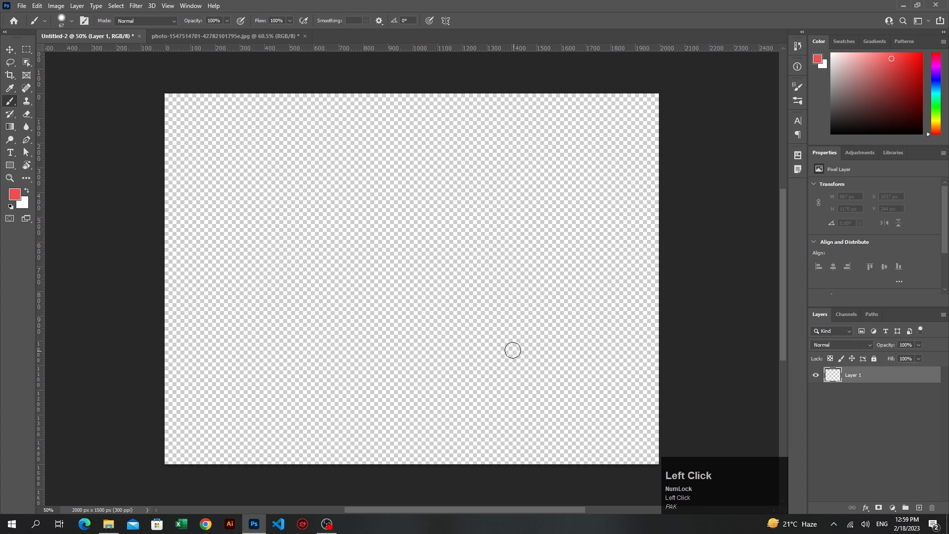
pyautogui.hotkey('ctrl', 'Delete')
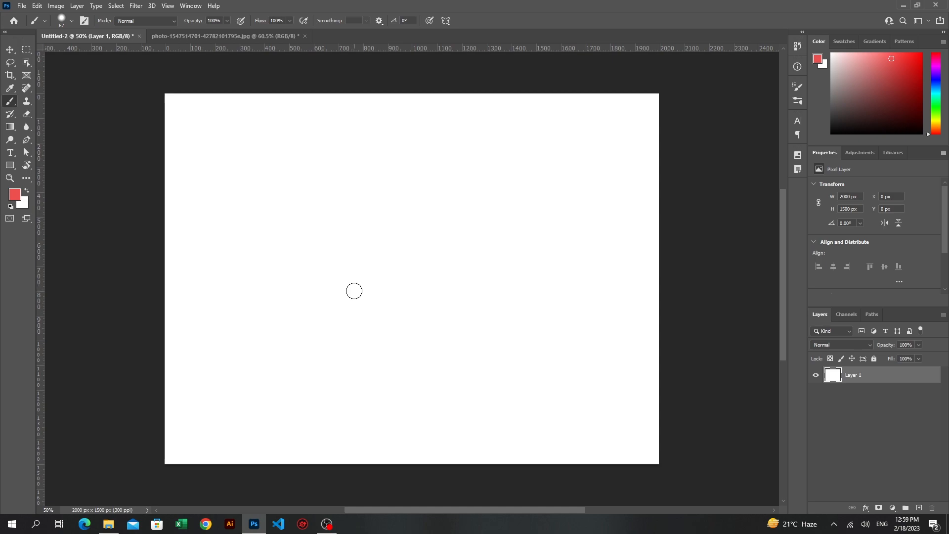
# - Enlarge and shrink the brush incrementally several times, finishing at a size of 150 px
pyautogui.press(']')
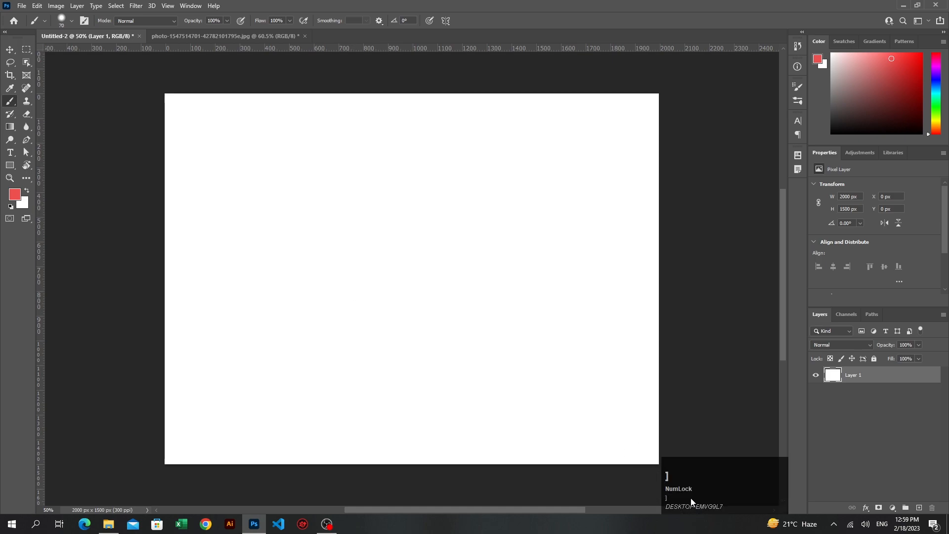
pyautogui.press(']')
pyautogui.press(']')
pyautogui.press(']')
pyautogui.press(']')
pyautogui.press(']')
pyautogui.press(']')
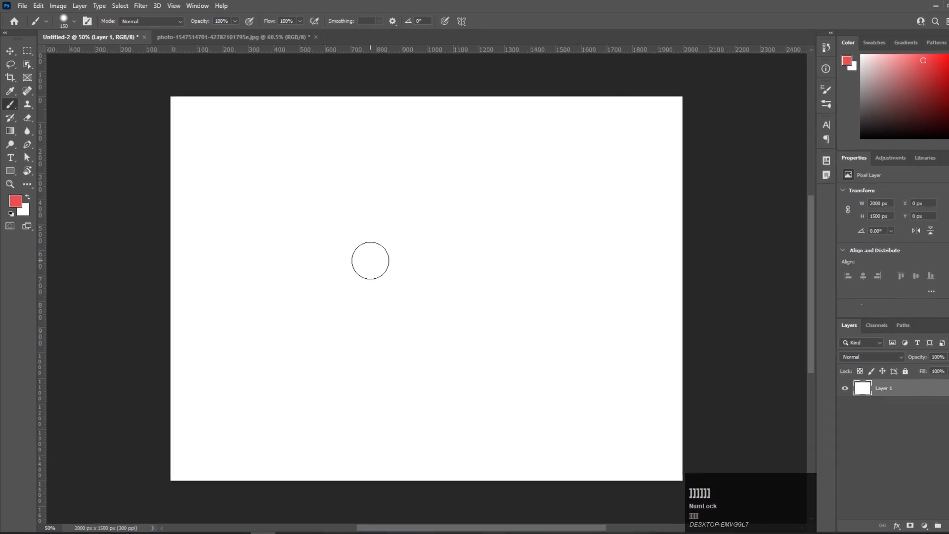
pyautogui.press(']')
pyautogui.press('[')
pyautogui.press('[')
pyautogui.press('[')
pyautogui.press('[')
pyautogui.press('[')
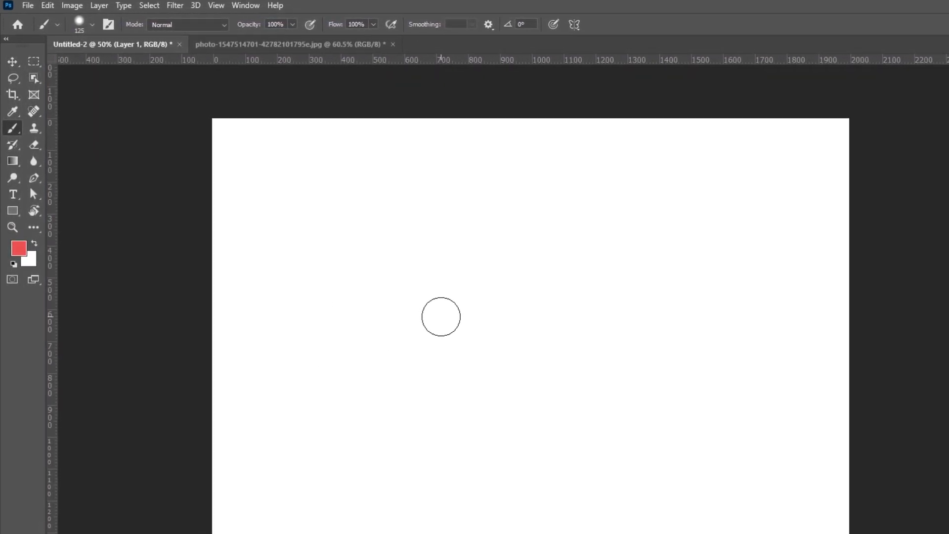
pyautogui.press(']')
pyautogui.press(']')
pyautogui.press(']')
pyautogui.press(']')
pyautogui.press(']')
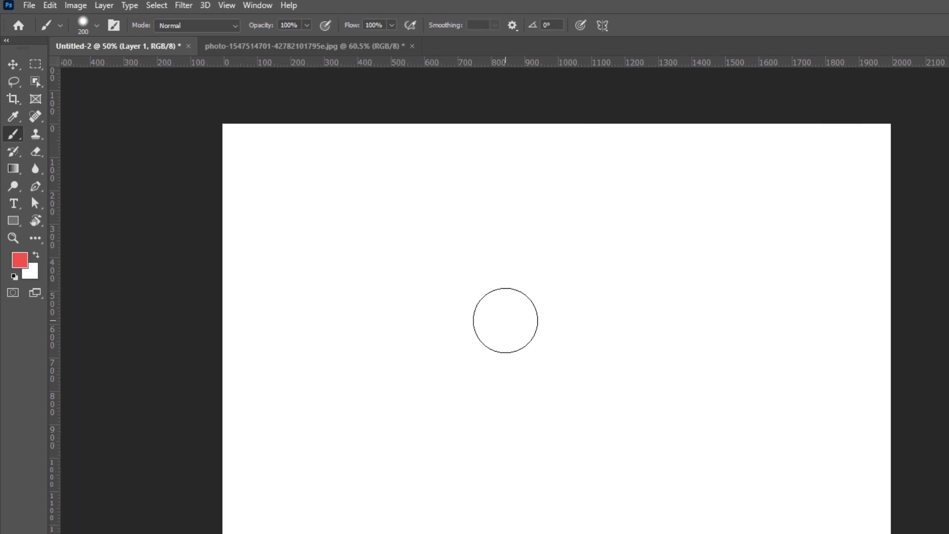
pyautogui.press('[')
pyautogui.press('[')
pyautogui.press('[')
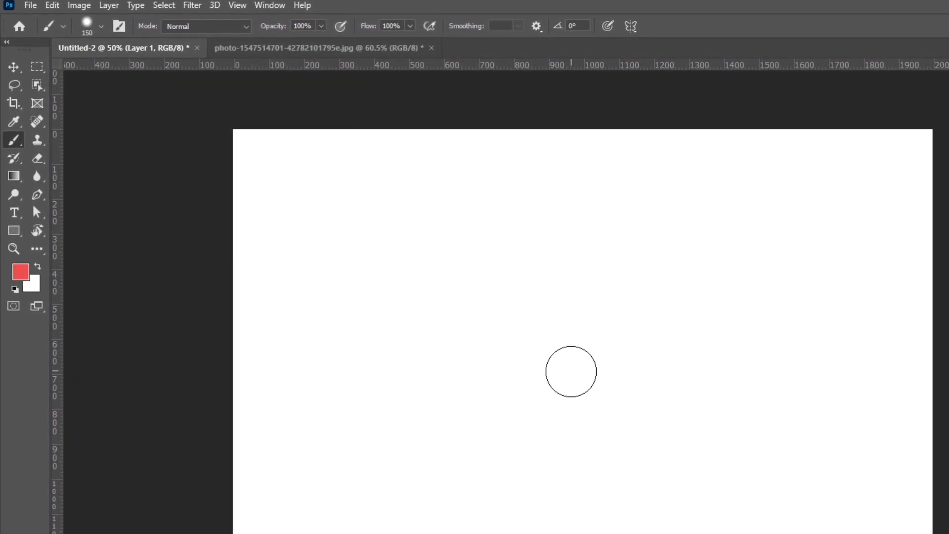
# - Review the brush's size and hardness settings, and adjust the brush interactively on the canvas to 240 px diameter and 17% hardness
pyautogui.click(102, 26)
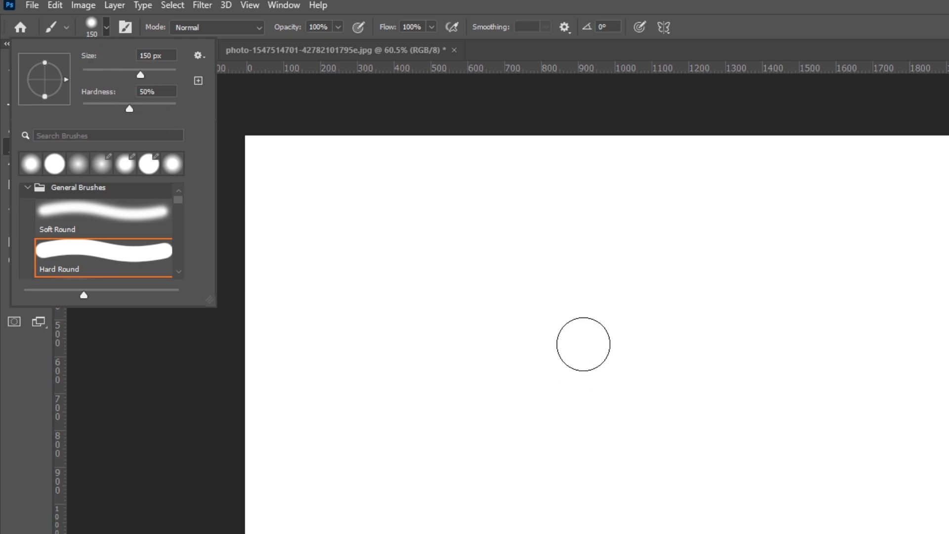
pyautogui.click(570, 340)
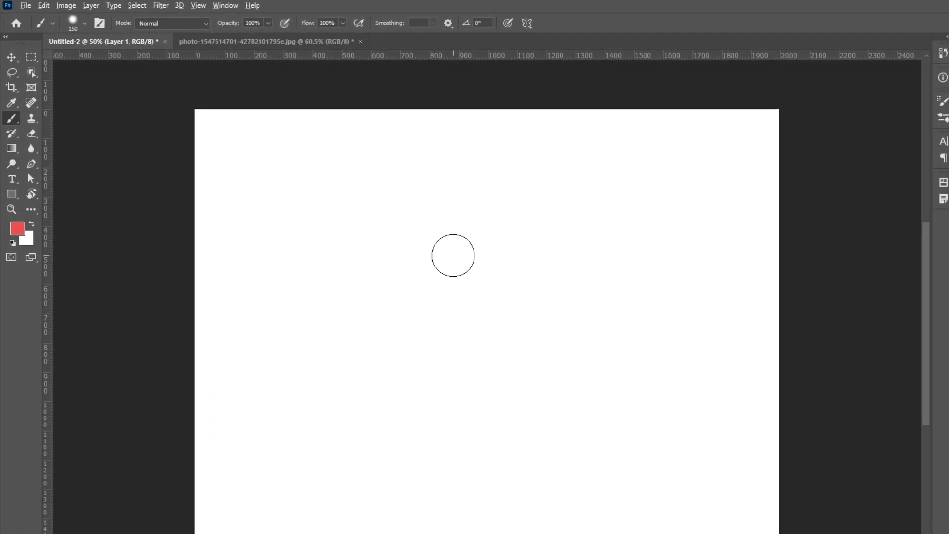
pyautogui.press('alt')
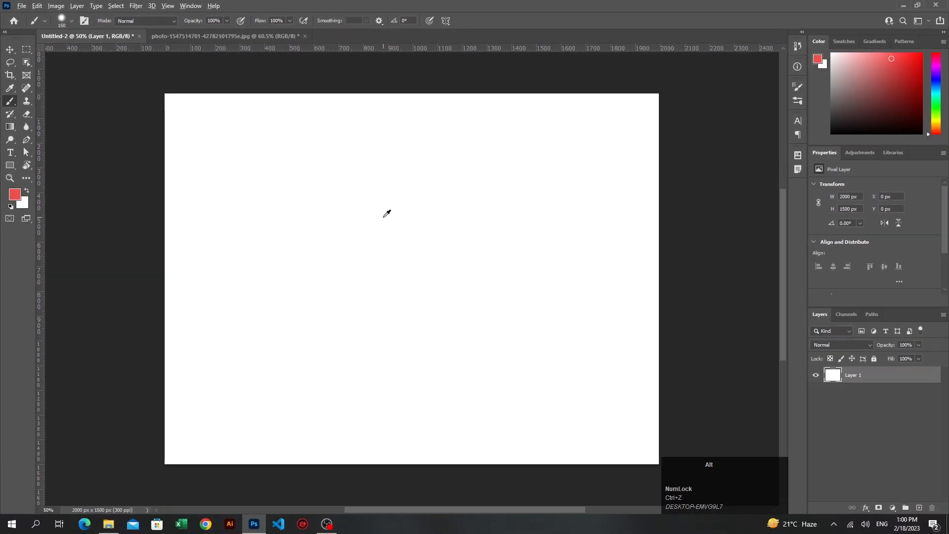
pyautogui.keyDown('alt'); pyautogui.rightClick(383, 218); pyautogui.keyUp('alt')
pyautogui.moveTo(385, 218)
pyautogui.mouseDown()
pyautogui.moveTo(354, 216)
pyautogui.moveTo(385, 217)
pyautogui.moveTo(381, 91)
pyautogui.moveTo(386, 264)
pyautogui.moveTo(376, 353)
pyautogui.moveTo(386, 280)
pyautogui.moveTo(381, 179)
pyautogui.mouseUp()
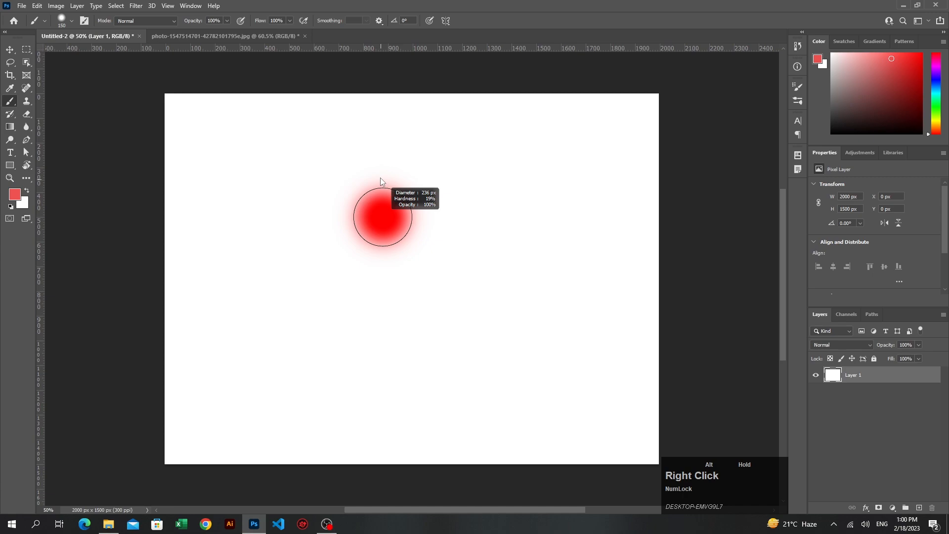
pyautogui.moveTo(380, 178); pyautogui.dragTo(381, 178)
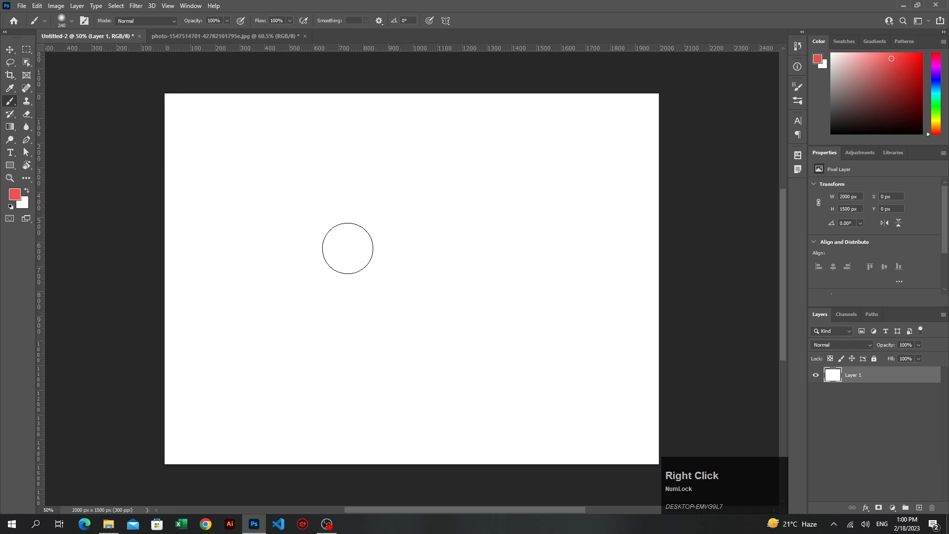
# - Paint a soft-edged red stroke in the upper-left part of the canvas and undo it
pyautogui.click(245, 220)
pyautogui.moveTo(249, 256); pyautogui.dragTo(341, 203)
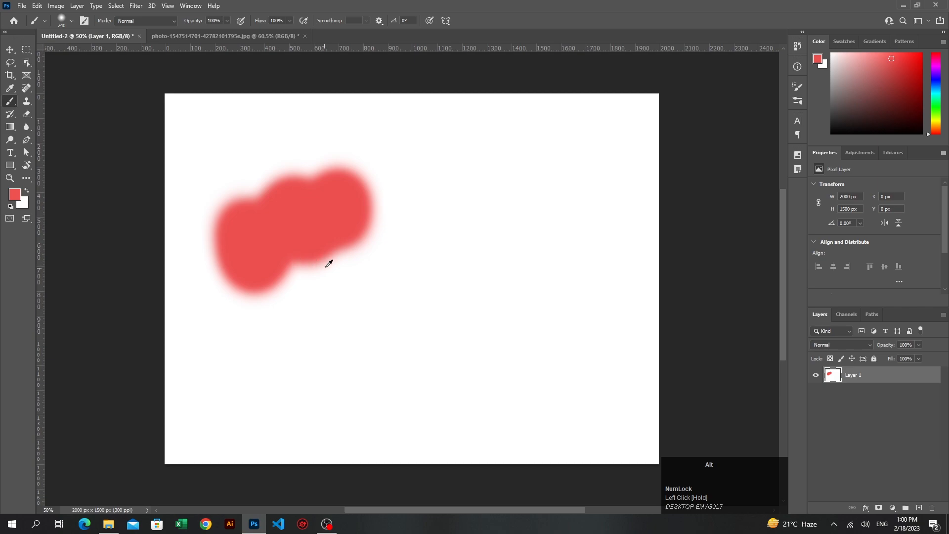
pyautogui.hotkey('ctrl', 'z')
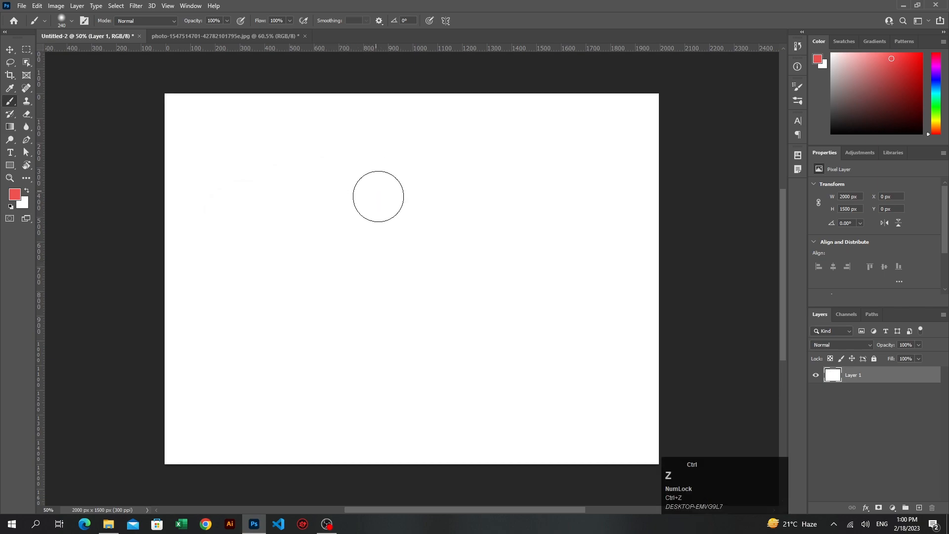
# - Adjust the brush interactively on the canvas to a hard edge with a 236 px diameter
pyautogui.keyDown('alt'); pyautogui.rightClick(368, 232); pyautogui.keyUp('alt')
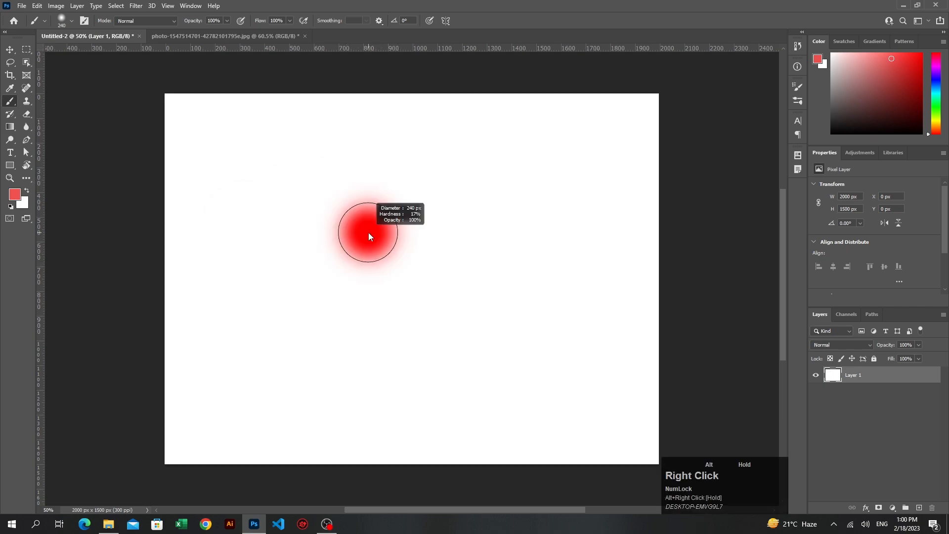
pyautogui.moveTo(369, 234); pyautogui.dragTo(374, 393)
# - Paint a hard-edged red zigzag stroke across the middle of the canvas and undo it
pyautogui.moveTo(328, 237)
pyautogui.mouseDown()
pyautogui.moveTo(343, 283)
pyautogui.moveTo(378, 247)
pyautogui.moveTo(444, 246)
pyautogui.moveTo(452, 288)
pyautogui.moveTo(490, 279)
pyautogui.moveTo(536, 309)
pyautogui.mouseUp()
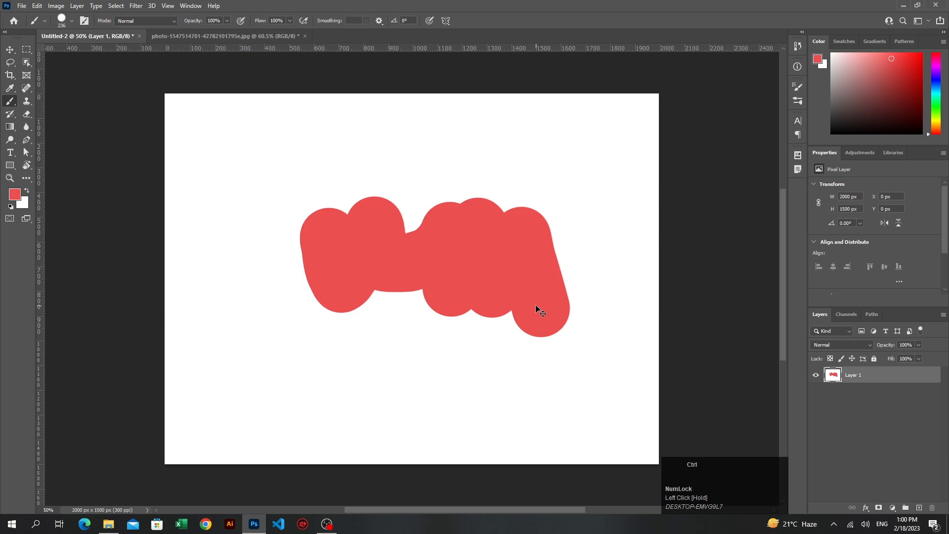
pyautogui.hotkey('ctrl', 'z')
pyautogui.hotkey('ctrl', 'z')
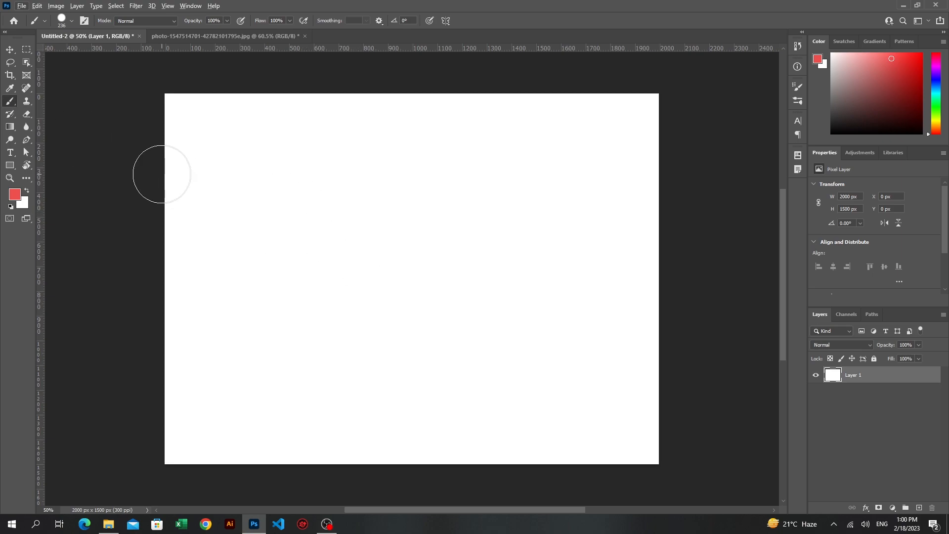
pyautogui.click(175, 23)
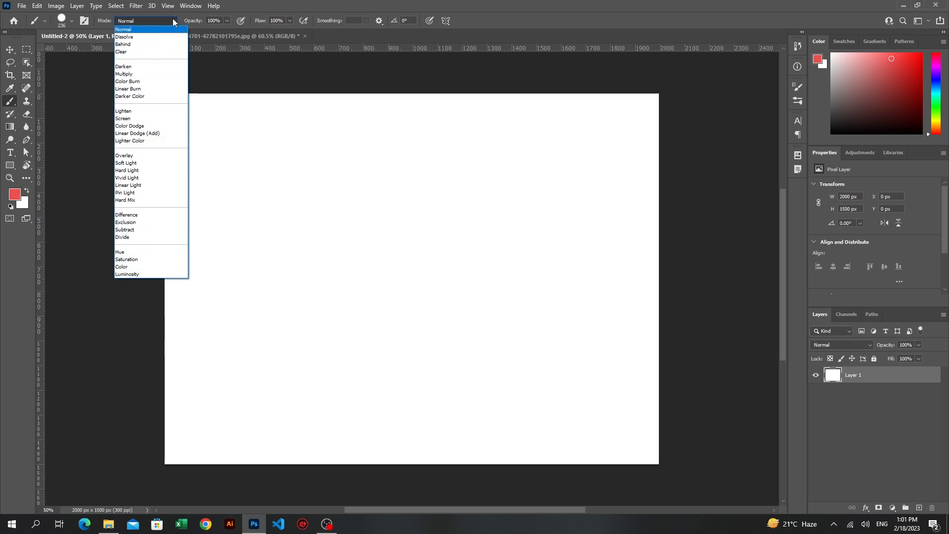
pyautogui.click(173, 22)
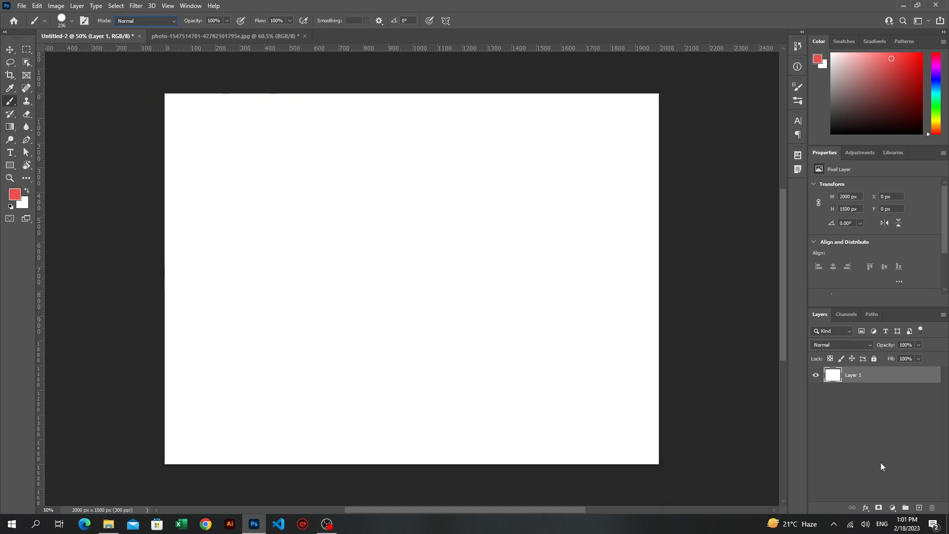
# - Add a new layer and fill it with the red foreground color
pyautogui.click(919, 508)
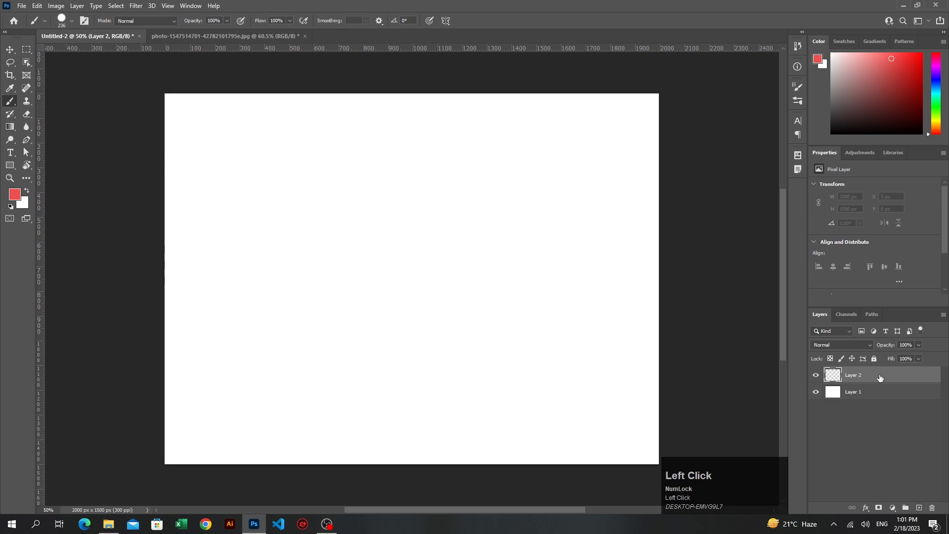
pyautogui.hotkey('alt', 'BackSpace')
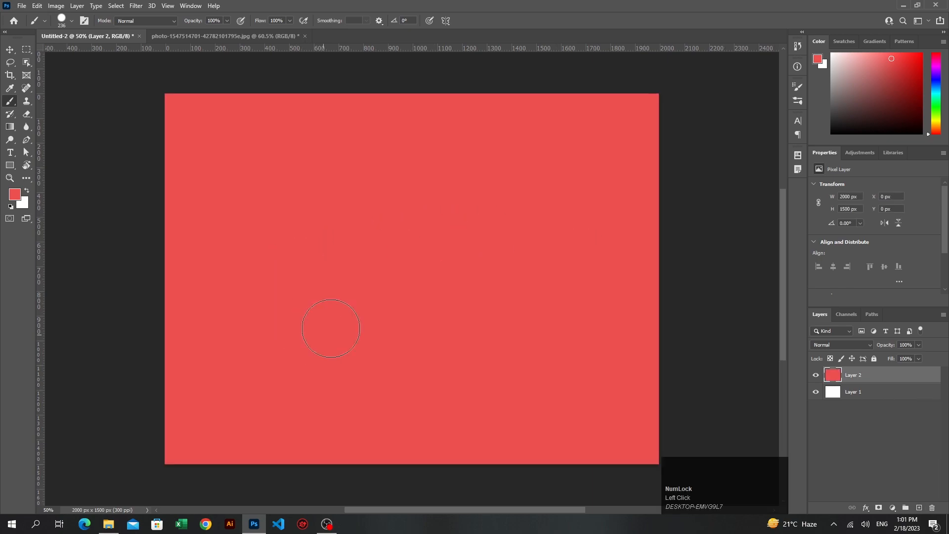
# - Swap the colors so white is the foreground color, and reduce the brush size to 150 px
pyautogui.click(27, 191)
pyautogui.press('[')
pyautogui.press('[')
pyautogui.press('[')
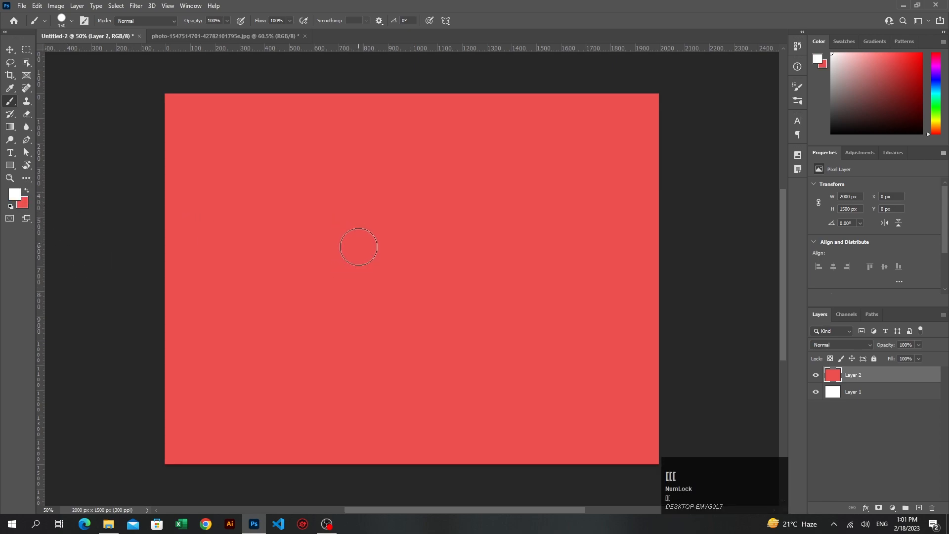
# - Paint a short white zigzag on the red layer, and undo the stroke, the fill and the added layer
pyautogui.moveTo(349, 220)
pyautogui.mouseDown()
pyautogui.moveTo(359, 255)
pyautogui.moveTo(378, 260)
pyautogui.moveTo(338, 216)
pyautogui.moveTo(365, 233)
pyautogui.mouseUp()
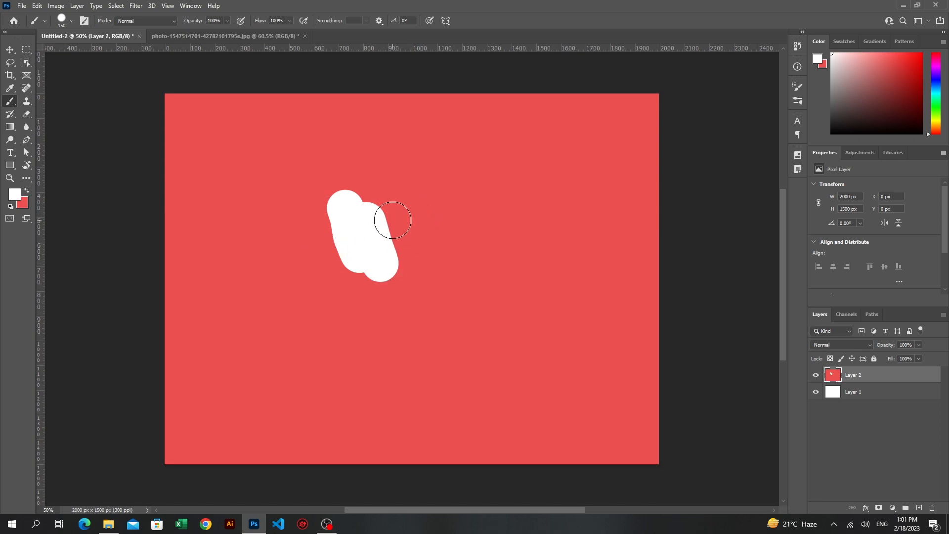
pyautogui.press('ctrl')
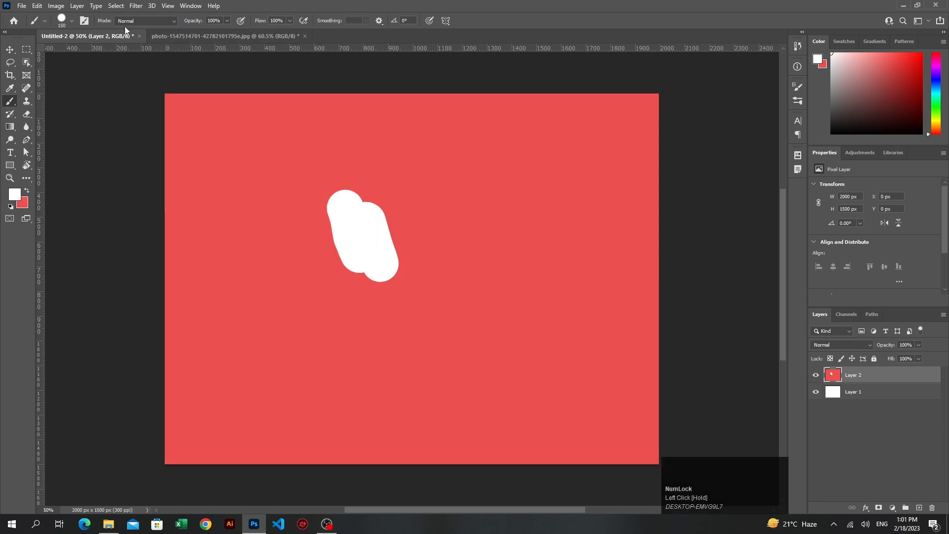
pyautogui.hotkey('ctrl', 'z')
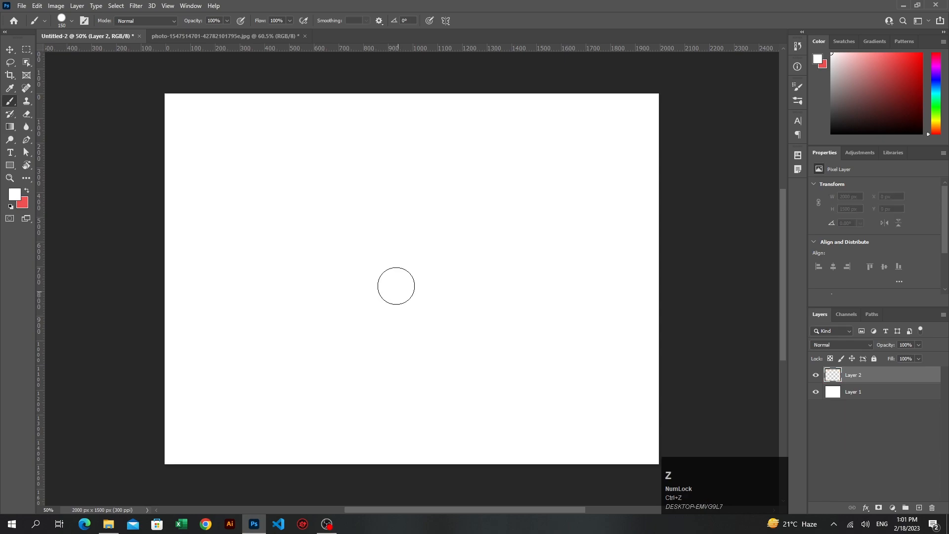
pyautogui.hotkey('ctrl', 'z')
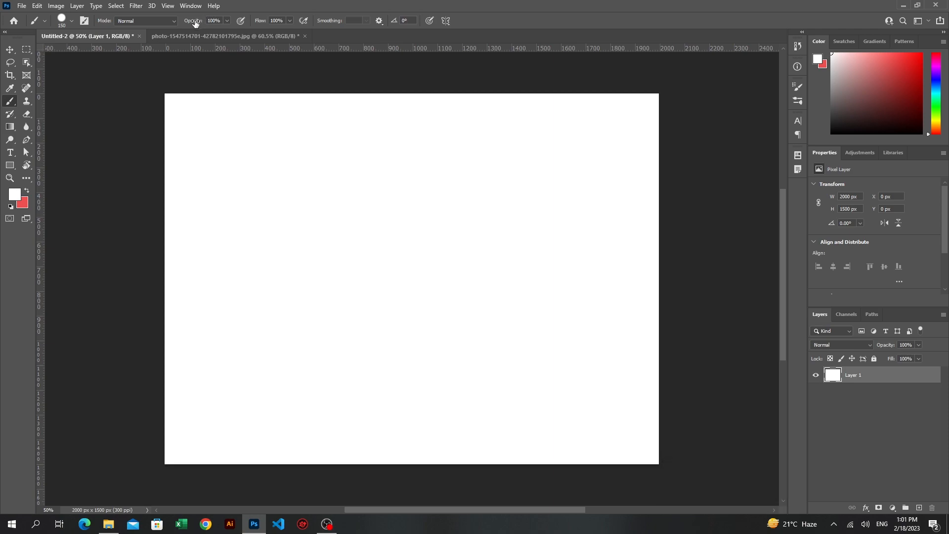
# - Set the brush opacity to 31% and swap the colors so red is the foreground color
pyautogui.moveTo(194, 23); pyautogui.dragTo(158, 25)
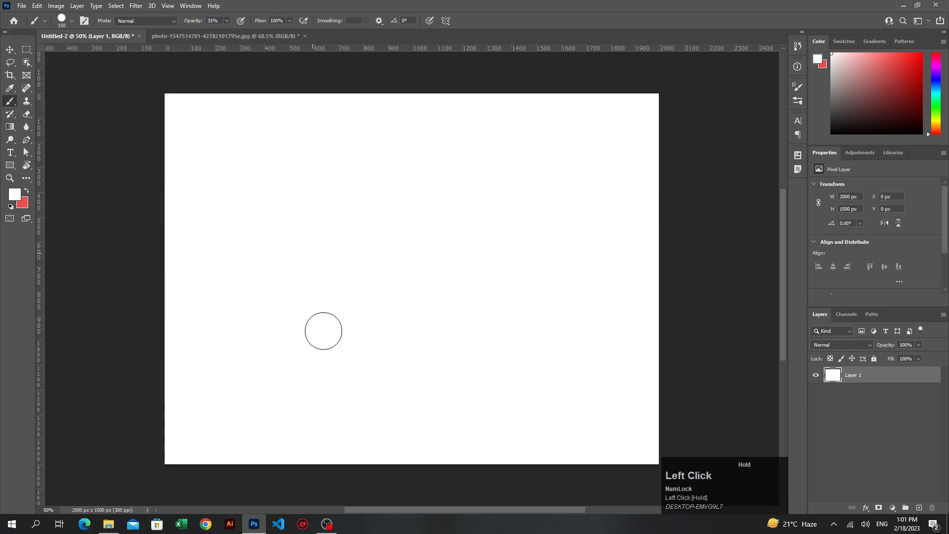
pyautogui.click(27, 193)
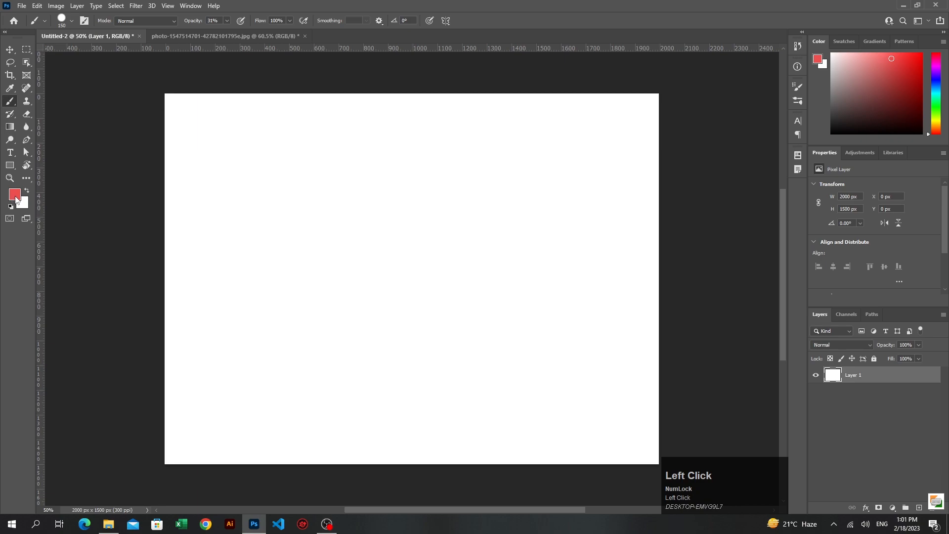
# - Paint a translucent red test stroke on the canvas, undo it, and restore the brush opacity to 100%
pyautogui.moveTo(344, 231)
pyautogui.mouseDown()
pyautogui.moveTo(353, 350)
pyautogui.moveTo(348, 244)
pyautogui.moveTo(358, 337)
pyautogui.moveTo(372, 243)
pyautogui.moveTo(395, 364)
pyautogui.moveTo(375, 331)
pyautogui.moveTo(371, 373)
pyautogui.moveTo(358, 305)
pyautogui.moveTo(356, 371)
pyautogui.moveTo(350, 329)
pyautogui.moveTo(363, 276)
pyautogui.moveTo(365, 366)
pyautogui.mouseUp()
pyautogui.hotkey('ctrl', 'z')
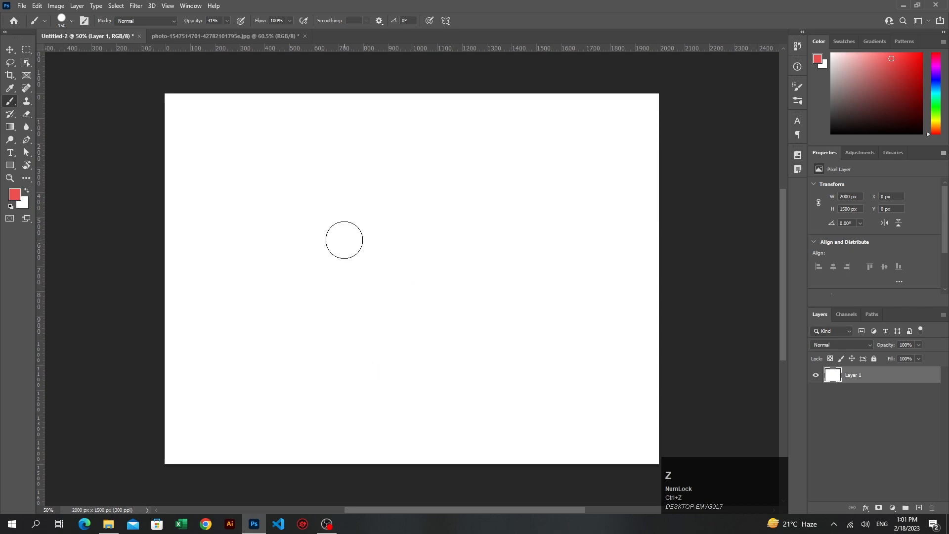
pyautogui.moveTo(194, 21); pyautogui.dragTo(305, 22)
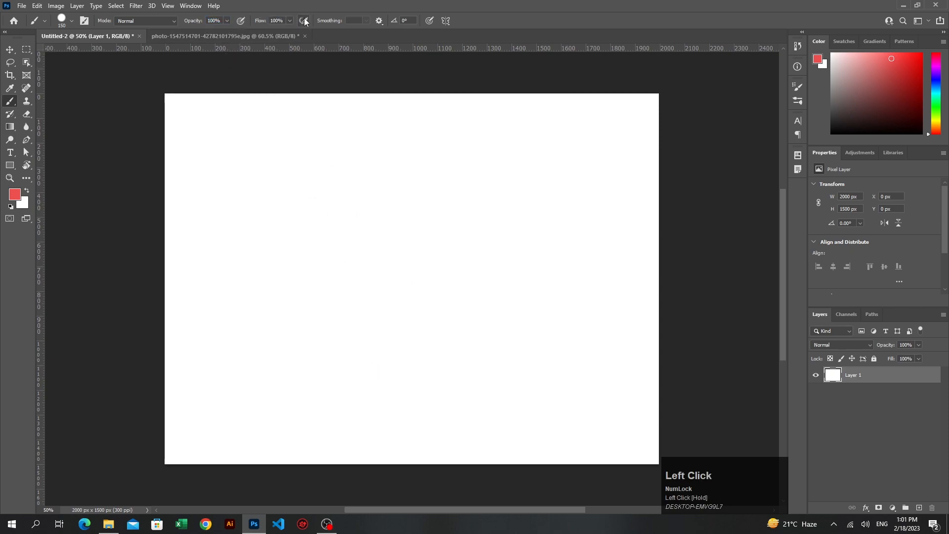
# - Set the brush flow to 27% and paint overlapping straight vertical red strokes on the left half of the canvas
pyautogui.click(260, 22)
pyautogui.moveTo(260, 22); pyautogui.dragTo(241, 22)
pyautogui.moveTo(307, 232); pyautogui.dragTo(307, 360)
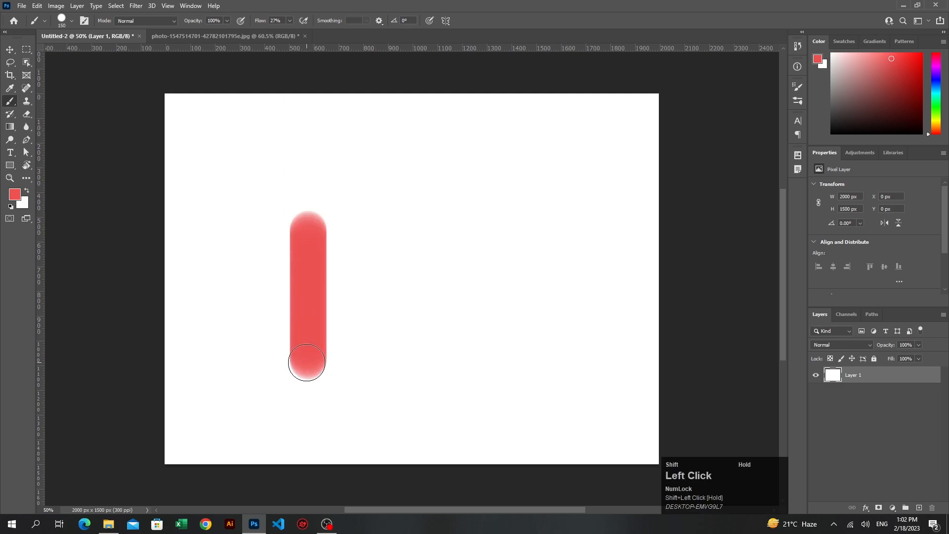
pyautogui.press('shift')
pyautogui.keyDown('shift'); pyautogui.click(305, 228); pyautogui.keyUp('shift')
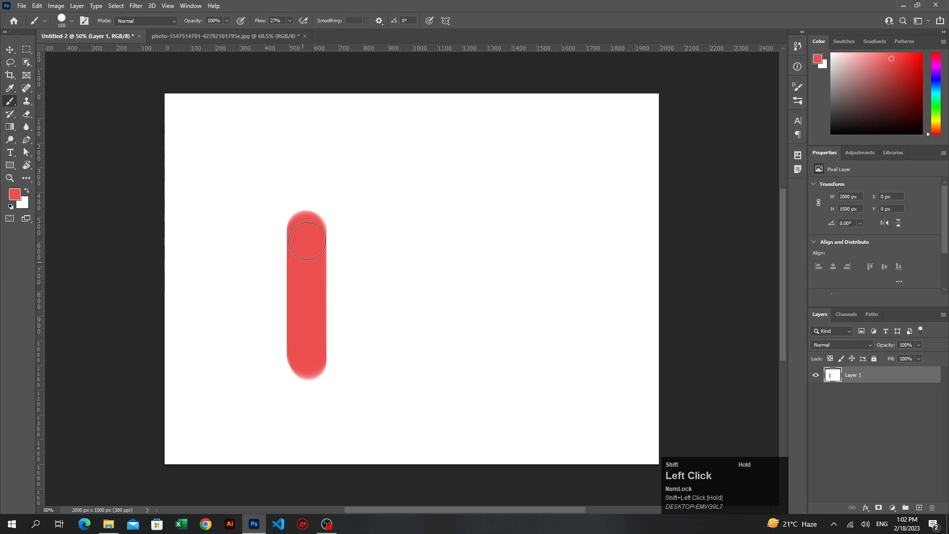
pyautogui.moveTo(324, 355)
pyautogui.mouseDown()
pyautogui.moveTo(319, 293)
pyautogui.moveTo(324, 367)
pyautogui.moveTo(314, 220)
pyautogui.moveTo(300, 264)
pyautogui.moveTo(313, 333)
pyautogui.moveTo(320, 269)
pyautogui.mouseUp()
# - Undo the low-flow vertical strokes and restore the brush flow to 100%
pyautogui.hotkey('ctrl', 'z')
pyautogui.hotkey('ctrl', 'z')
pyautogui.moveTo(260, 23); pyautogui.dragTo(331, 22)
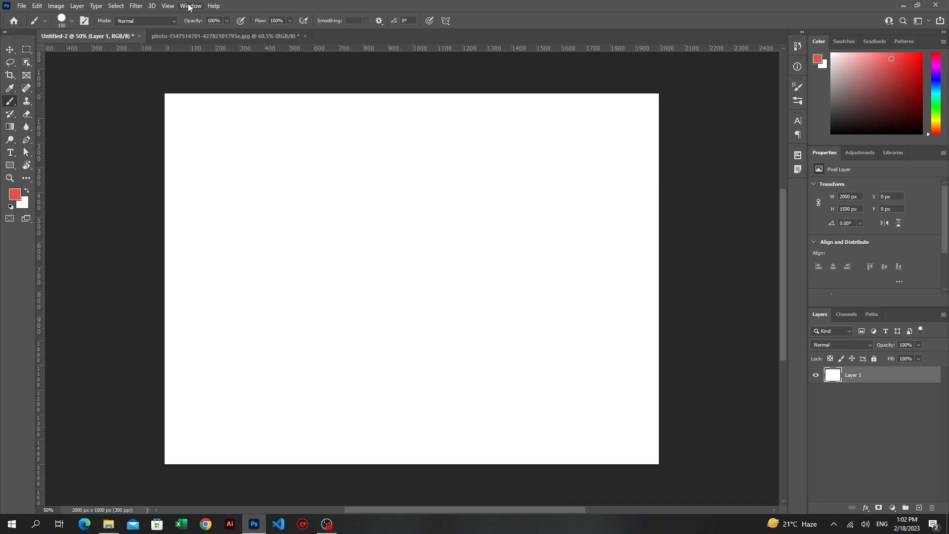
# - Open the Brush Settings for the Brush tool and look through the available brush tip shapes
pyautogui.click(13, 105)
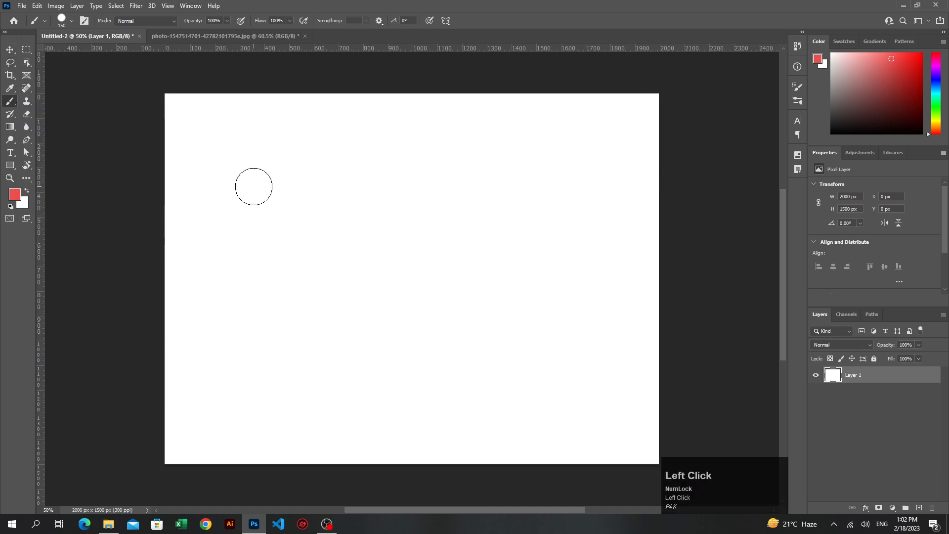
pyautogui.click(191, 6)
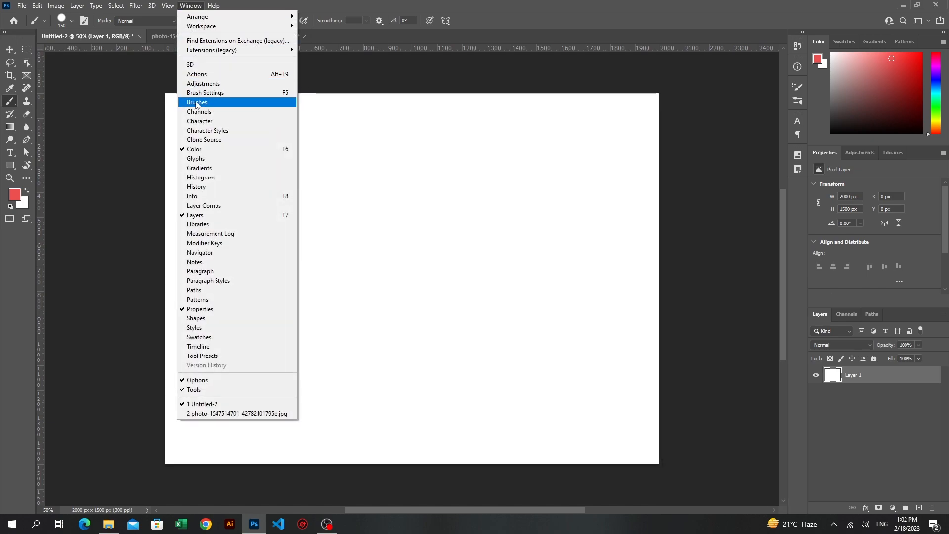
pyautogui.click(214, 94)
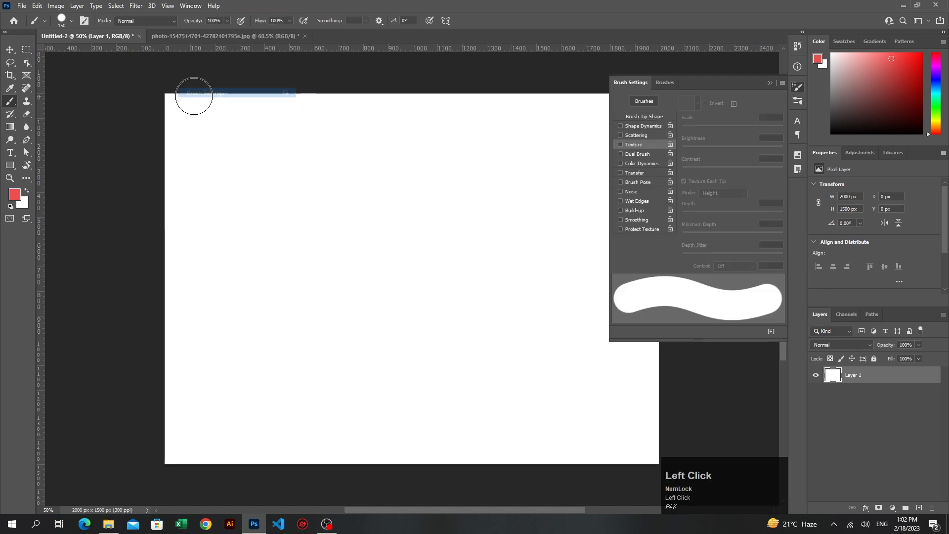
pyautogui.click(638, 116)
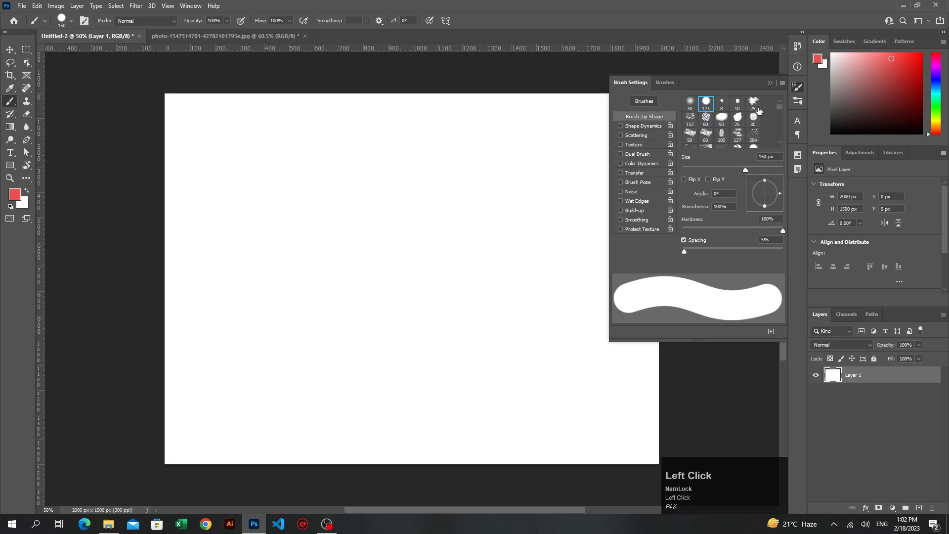
pyautogui.scroll(-1, 755, 140)
pyautogui.scroll(-2, 755, 140)
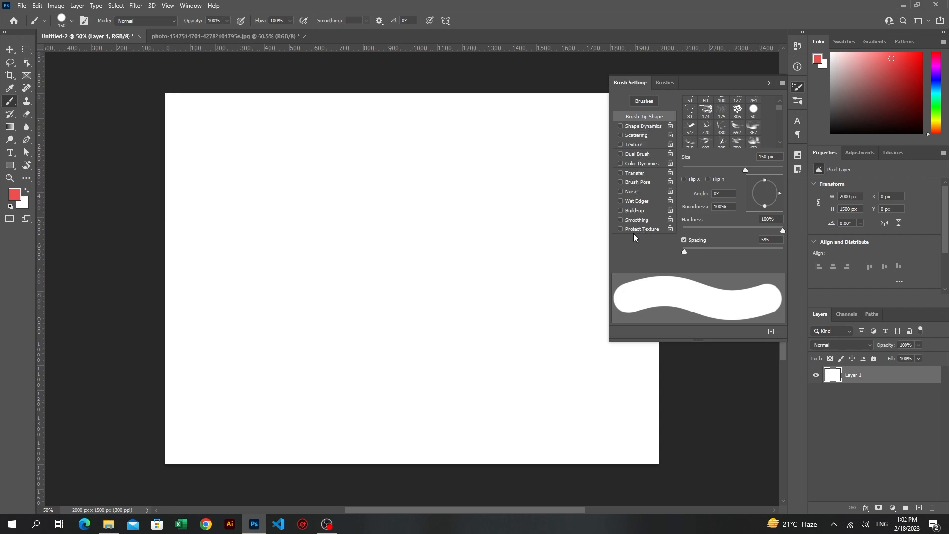
# - Enable Noise for the brush, paint a red zigzag near the middle of the canvas, and turn Noise off
pyautogui.click(635, 192)
pyautogui.moveTo(420, 214)
pyautogui.mouseDown()
pyautogui.moveTo(435, 343)
pyautogui.moveTo(482, 349)
pyautogui.mouseUp()
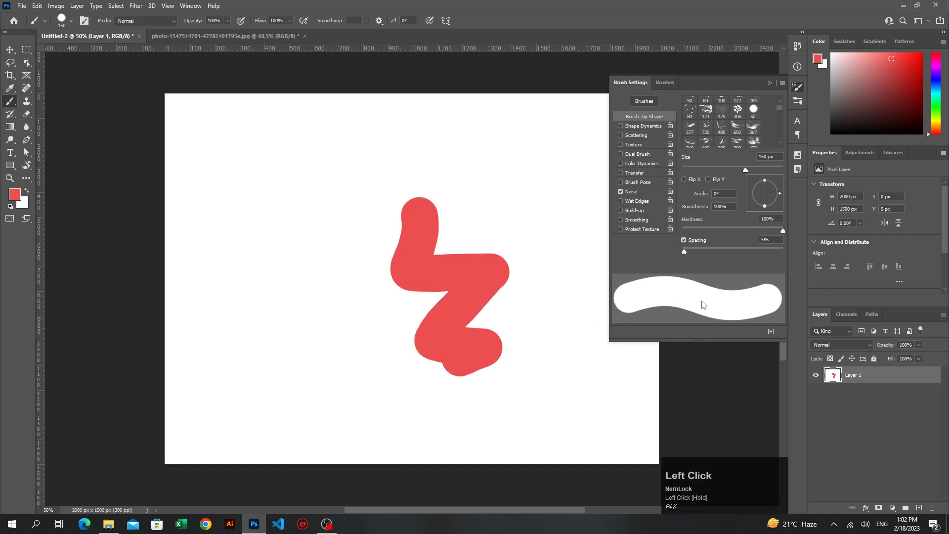
pyautogui.click(619, 191)
pyautogui.click(632, 191)
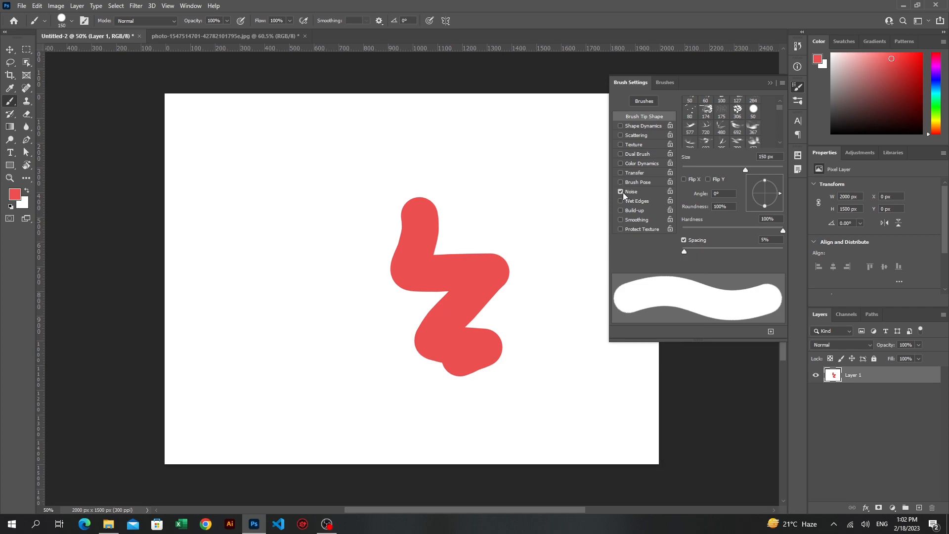
pyautogui.click(621, 192)
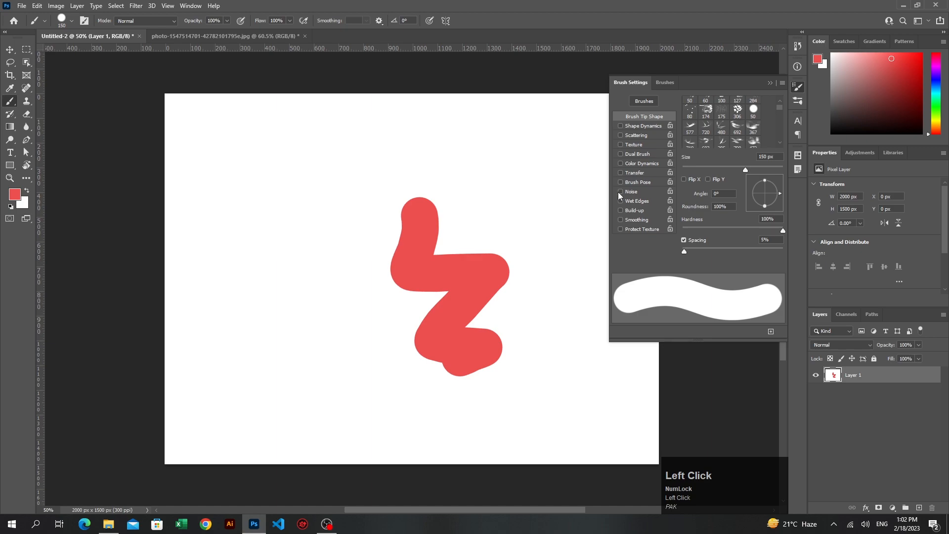
# - Enable Texture for the brush, paint a second red zigzag beside the first, and undo both strokes
pyautogui.click(634, 144)
pyautogui.moveTo(315, 185)
pyautogui.mouseDown()
pyautogui.moveTo(303, 224)
pyautogui.moveTo(367, 283)
pyautogui.moveTo(339, 351)
pyautogui.moveTo(350, 396)
pyautogui.moveTo(377, 396)
pyautogui.mouseUp()
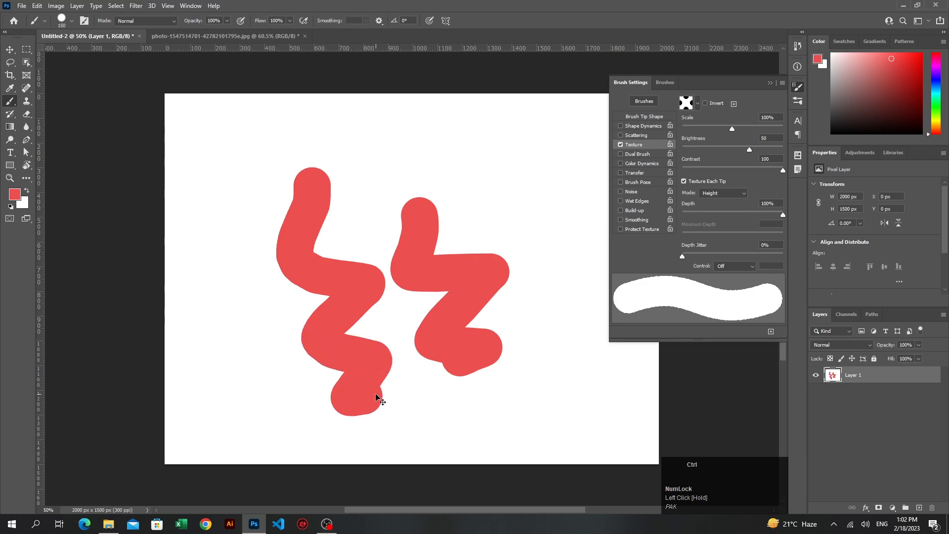
pyautogui.hotkey('ctrl', 'z')
pyautogui.hotkey('ctrl', 'z')
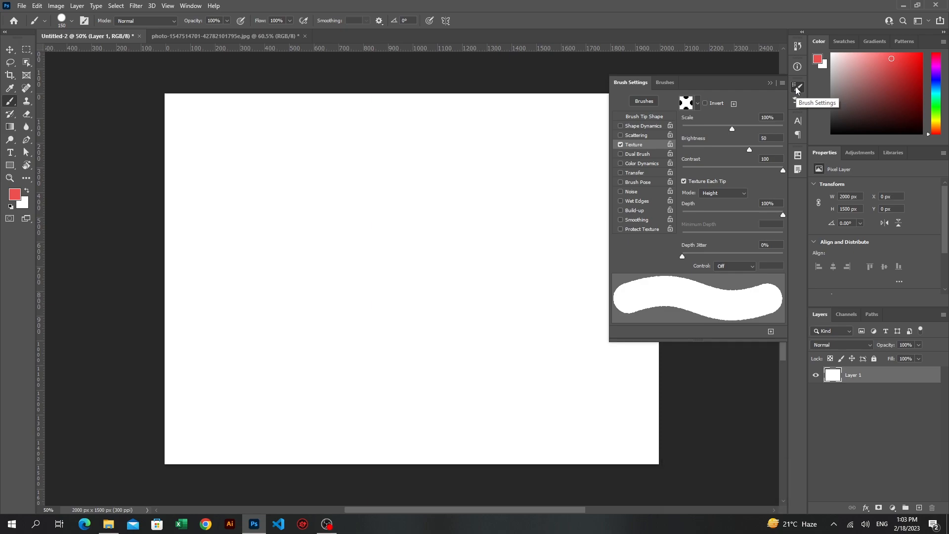
# - Close the Brush Settings and, with the Brush tool active, reopen them, toggling their display until they stay open
pyautogui.click(796, 87)
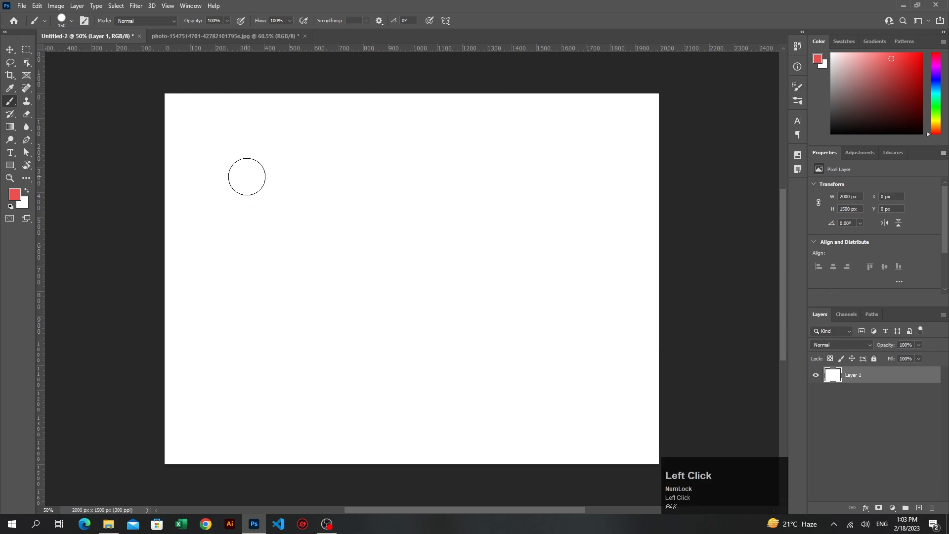
pyautogui.press('b')
pyautogui.click(190, 5)
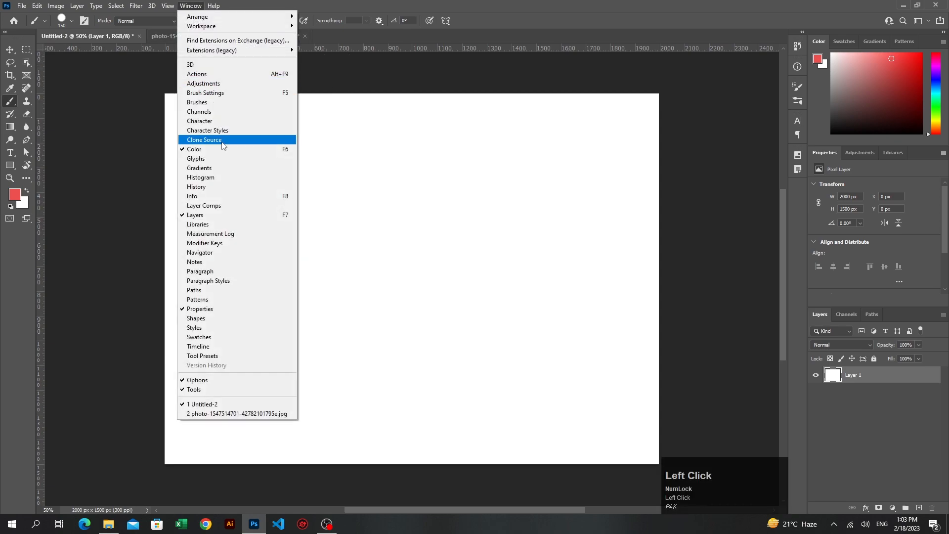
pyautogui.click(220, 94)
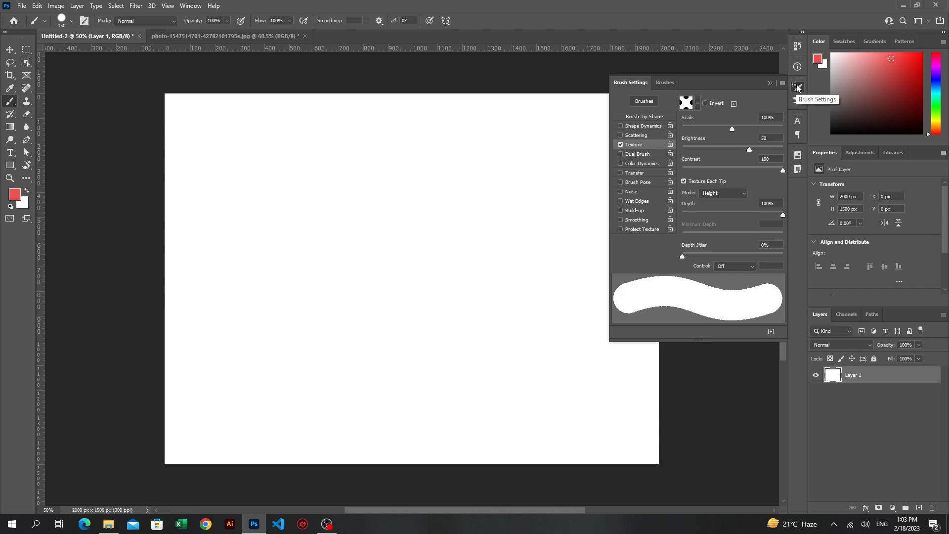
pyautogui.press('F5')
pyautogui.press('F5')
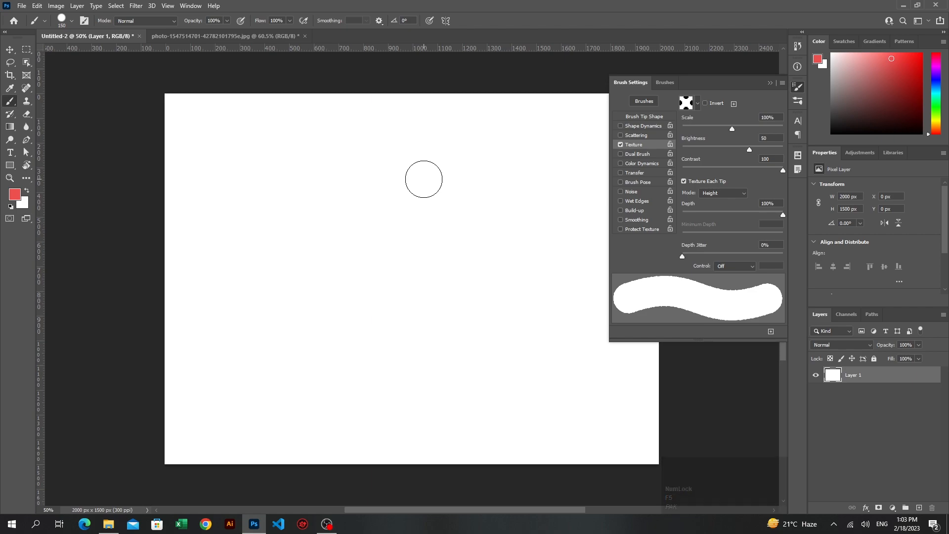
pyautogui.press('F5')
pyautogui.press('F5')
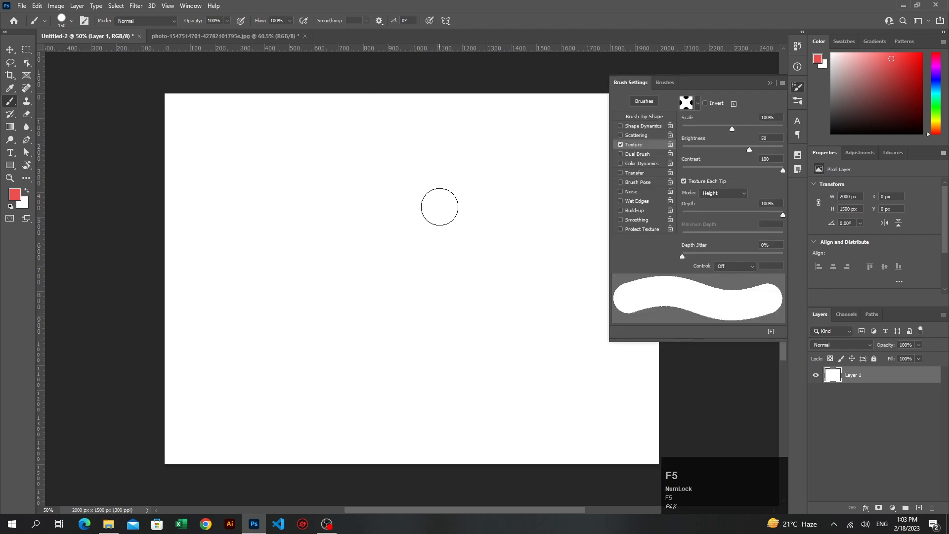
# - Turn off Texture, try Shape Dynamics and disable it again, leaving the Brush Tip Shape options displayed
pyautogui.click(621, 143)
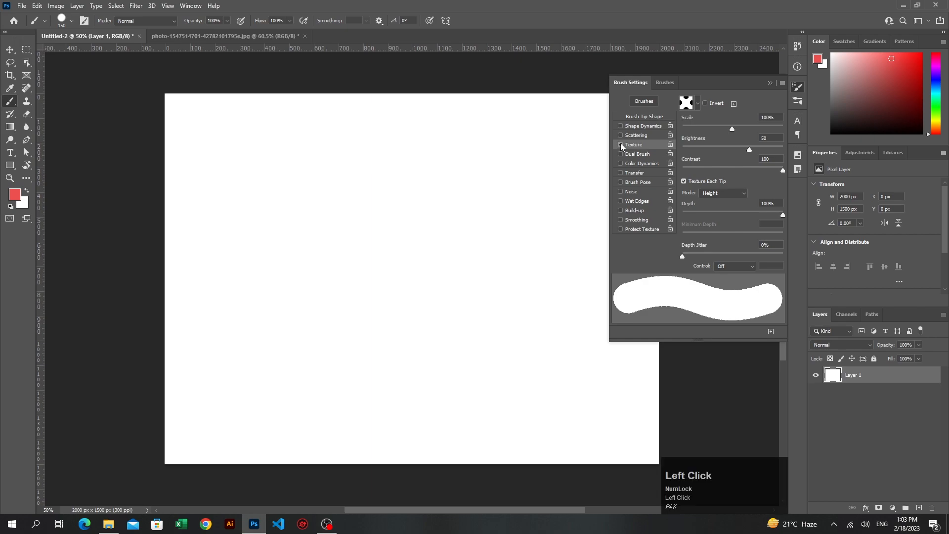
pyautogui.click(641, 127)
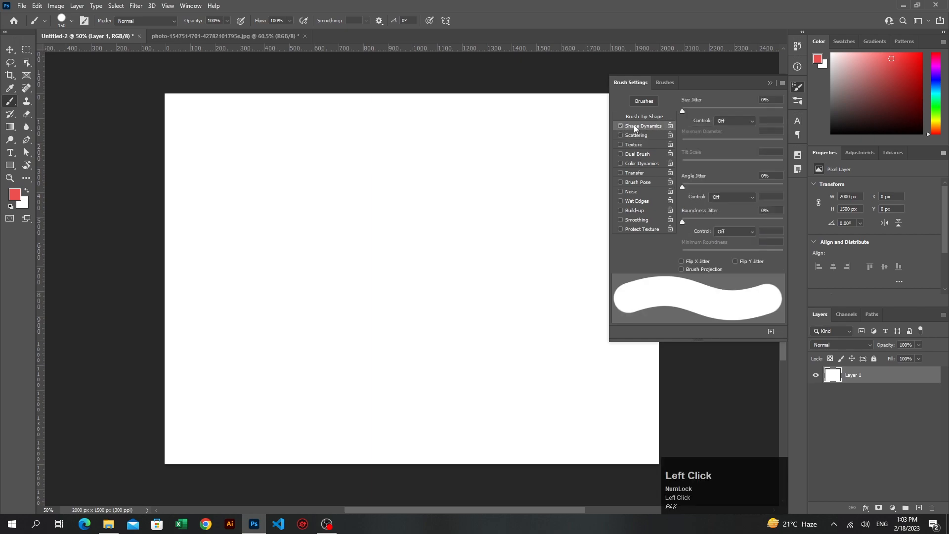
pyautogui.click(634, 116)
pyautogui.click(620, 125)
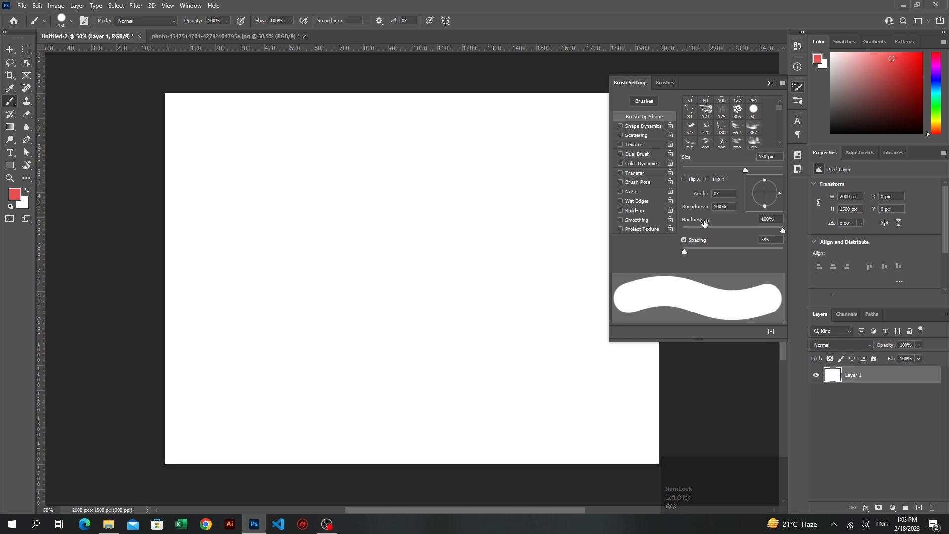
# - Reduce the round brush tip's roundness to 61% and paint a red zigzag across the middle of the canvas
pyautogui.moveTo(765, 206)
pyautogui.mouseDown()
pyautogui.moveTo(780, 205)
pyautogui.moveTo(771, 203)
pyautogui.mouseUp()
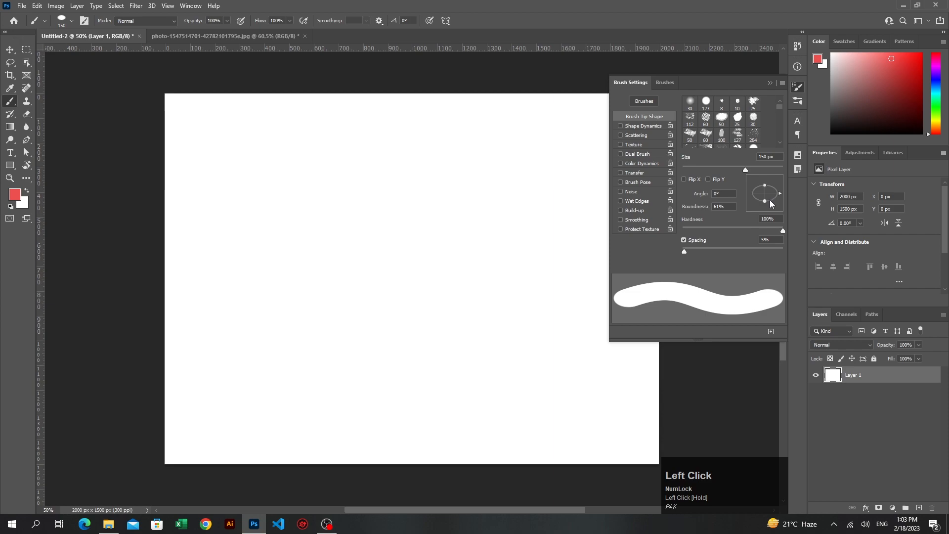
pyautogui.moveTo(346, 243)
pyautogui.mouseDown()
pyautogui.moveTo(393, 304)
pyautogui.moveTo(462, 242)
pyautogui.moveTo(480, 332)
pyautogui.moveTo(526, 393)
pyautogui.mouseUp()
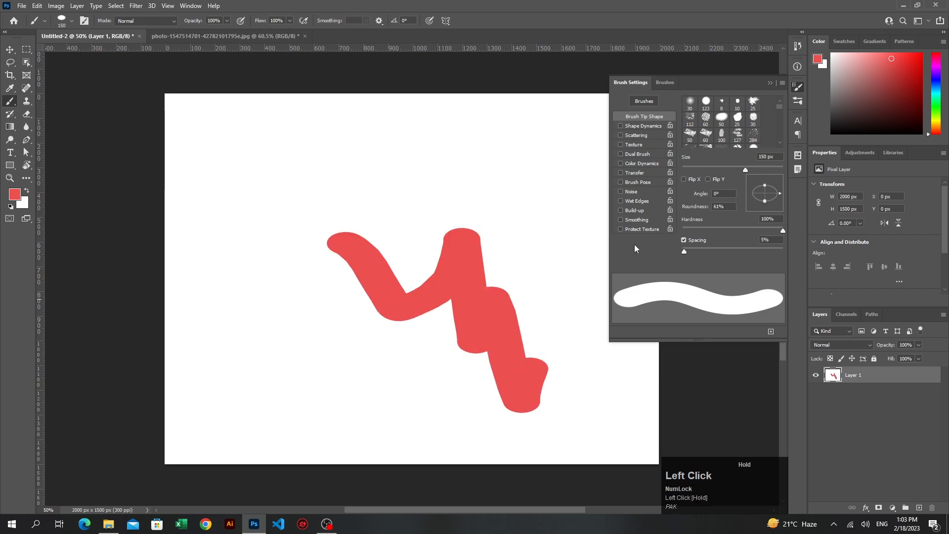
# - Paint wavy marks down the canvas's left with the 127 px textured tip, and a short right-hand trail with it at -100° and 27% roundness
pyautogui.click(735, 135)
pyautogui.moveTo(313, 165)
pyautogui.mouseDown()
pyautogui.moveTo(300, 187)
pyautogui.moveTo(302, 343)
pyautogui.moveTo(278, 395)
pyautogui.moveTo(270, 369)
pyautogui.mouseUp()
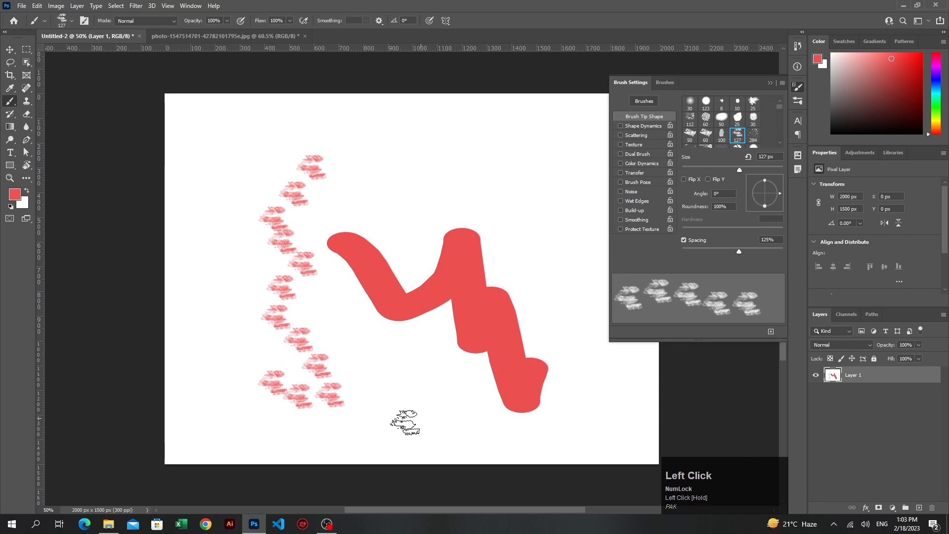
pyautogui.moveTo(764, 204)
pyautogui.mouseDown()
pyautogui.moveTo(752, 196)
pyautogui.moveTo(765, 205)
pyautogui.moveTo(778, 194)
pyautogui.moveTo(769, 194)
pyautogui.mouseUp()
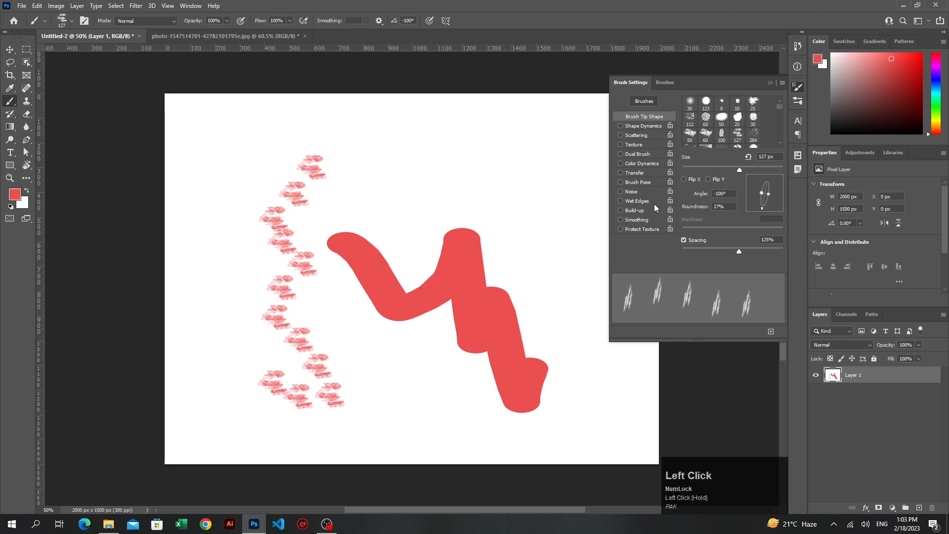
pyautogui.moveTo(498, 166); pyautogui.dragTo(551, 296)
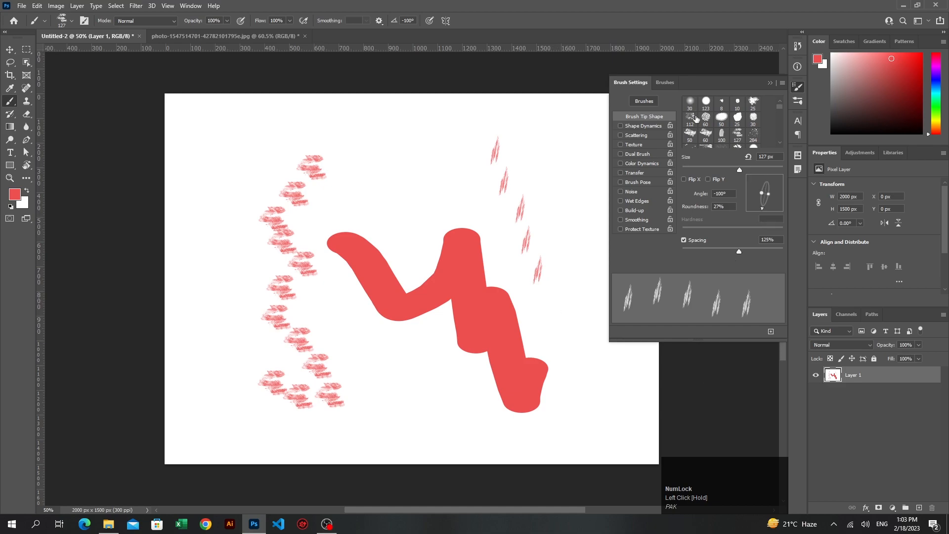
# - Save the modified tip as a new brush preset named "kyle impression 9 1" with tool settings included, and close the Brush Settings
pyautogui.click(769, 333)
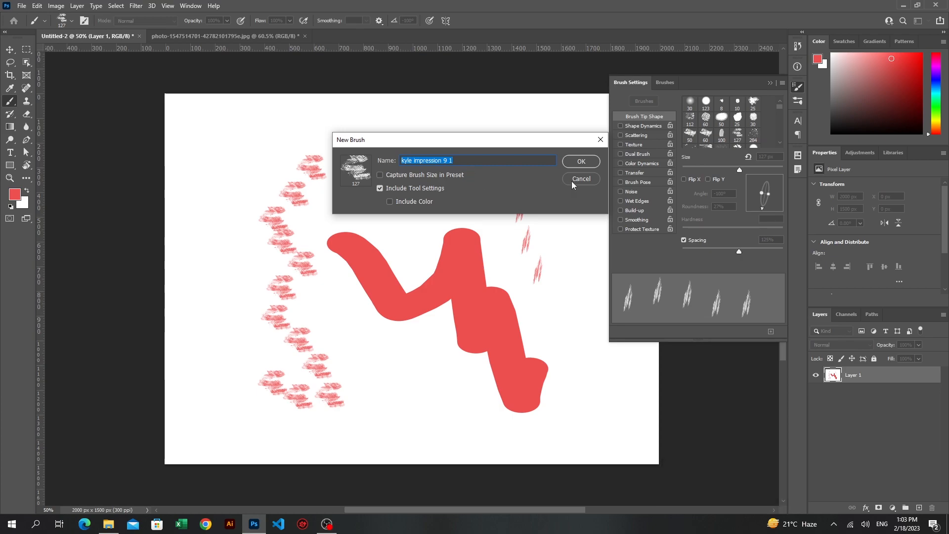
pyautogui.click(578, 163)
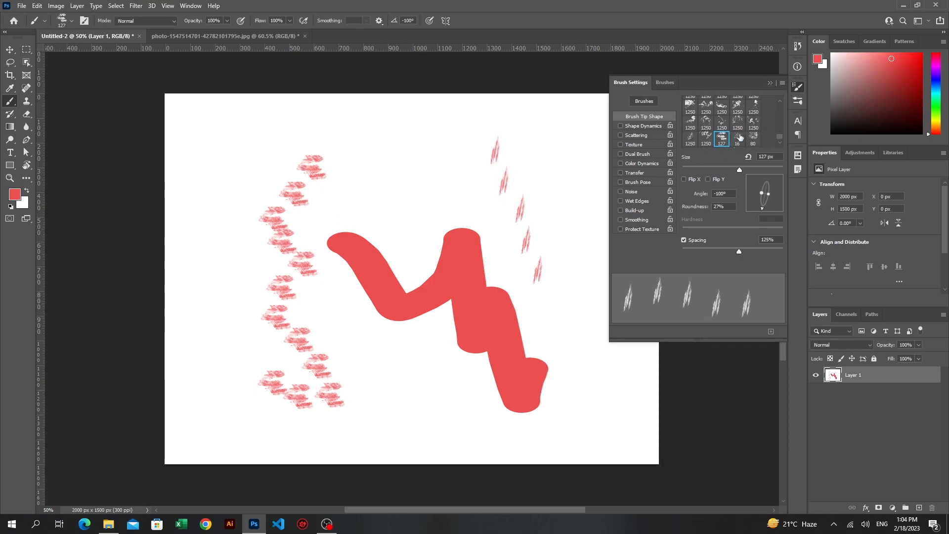
pyautogui.click(796, 86)
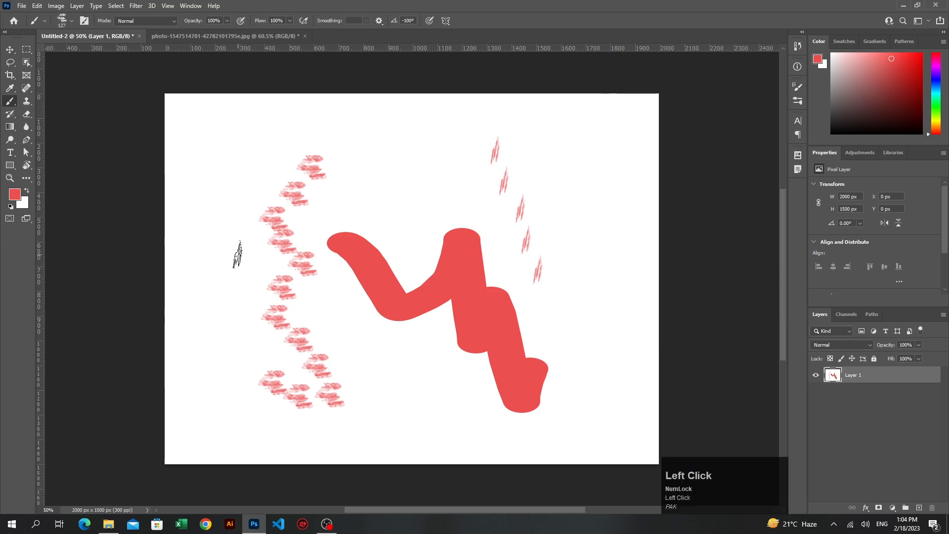
# - Add a new empty layer and delete the painted Layer 1
pyautogui.click(920, 508)
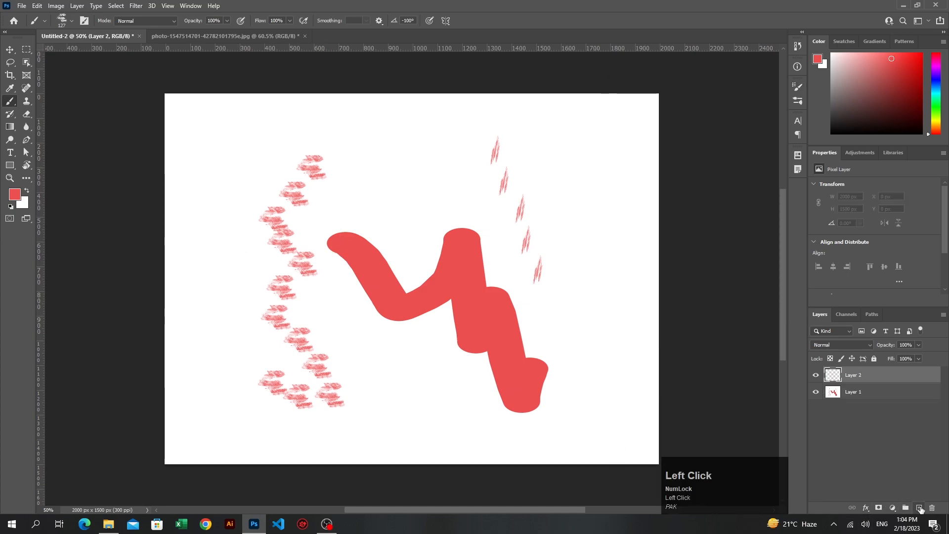
pyautogui.click(878, 394)
pyautogui.press('Delete')
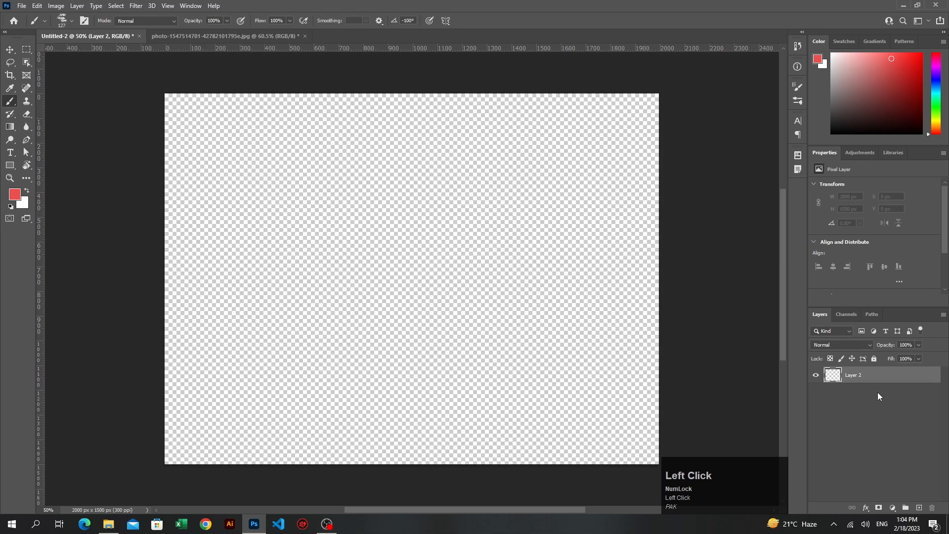
# - Fill the empty layer with the white background color and activate the Brush tool
pyautogui.hotkey('ctrl', 'BackSpace')
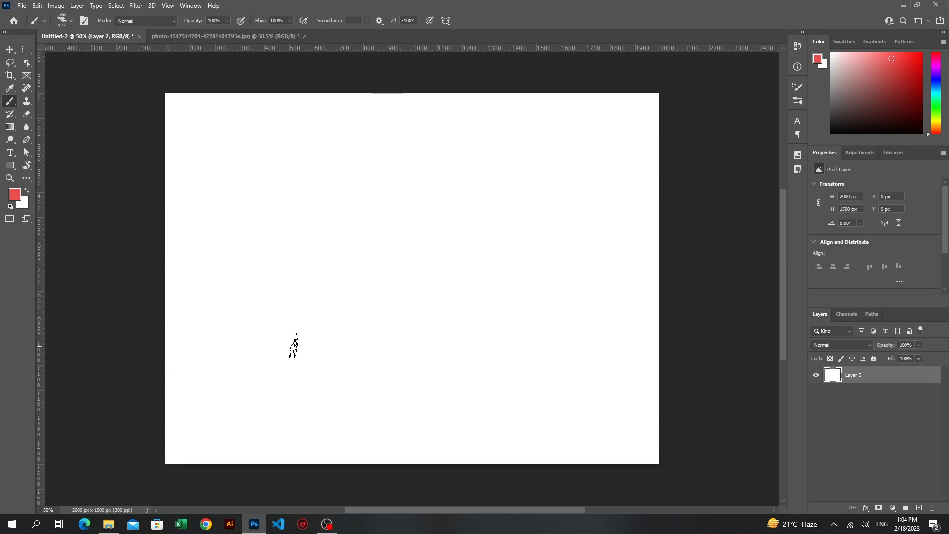
pyautogui.click(15, 103)
pyautogui.click(54, 102)
# - Import the brush file "Real Smoke (1250 pixels).abr" from the Flashy-Smoke folder in Downloads
pyautogui.rightClick(271, 164)
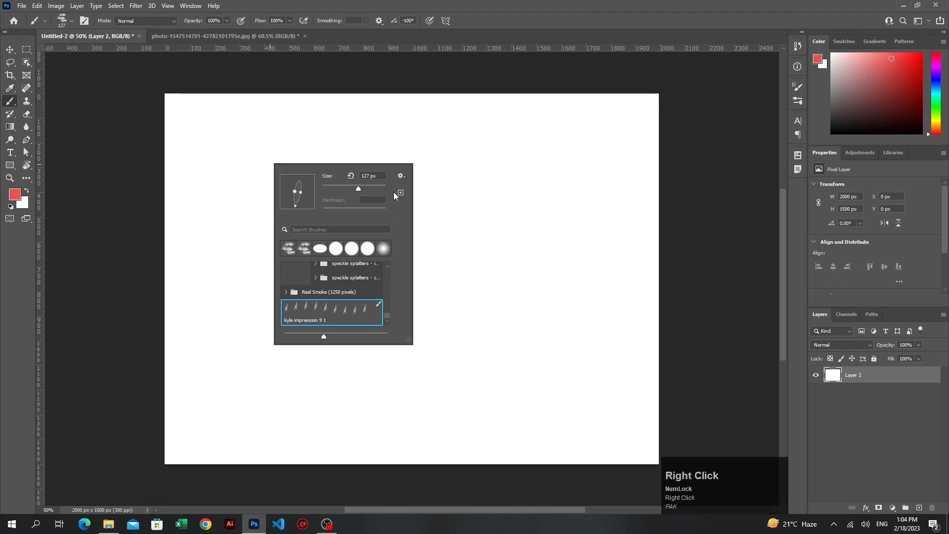
pyautogui.click(402, 177)
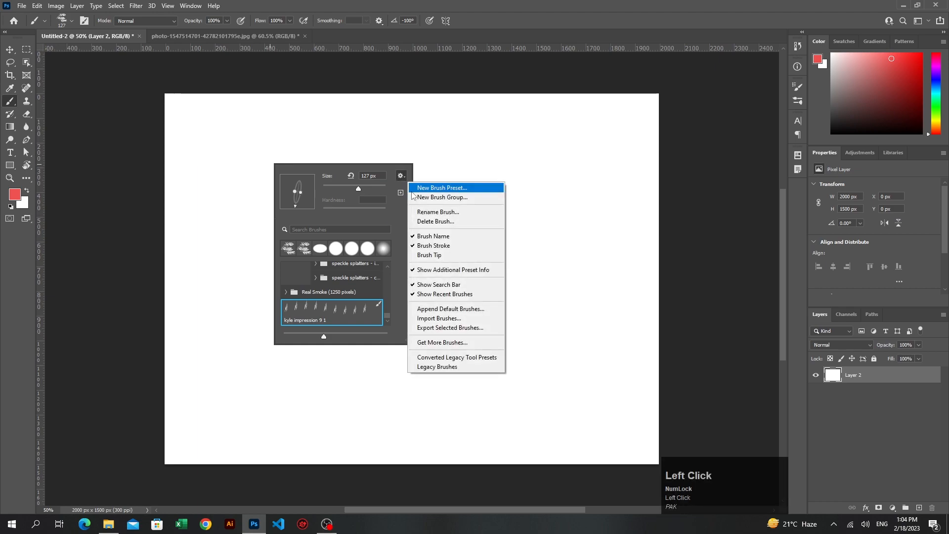
pyautogui.click(440, 319)
pyautogui.click(419, 239)
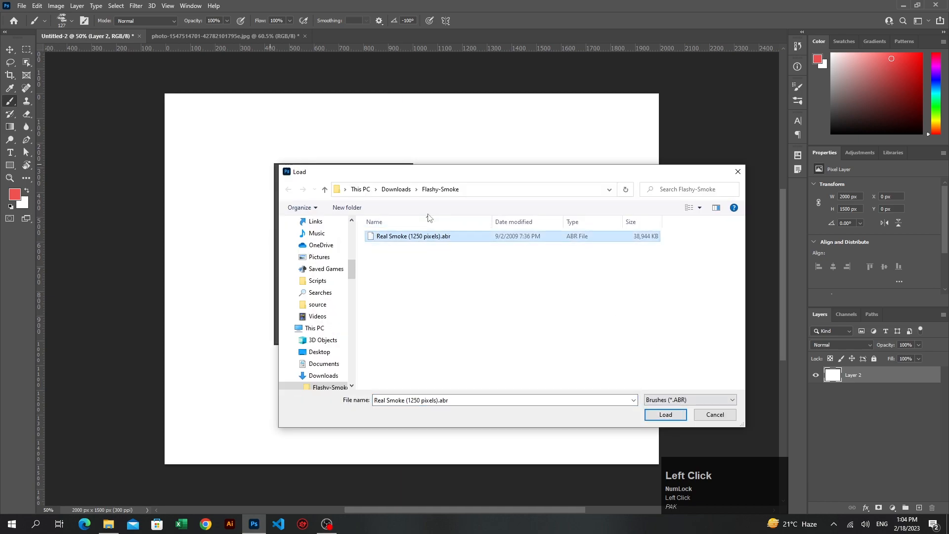
pyautogui.click(396, 189)
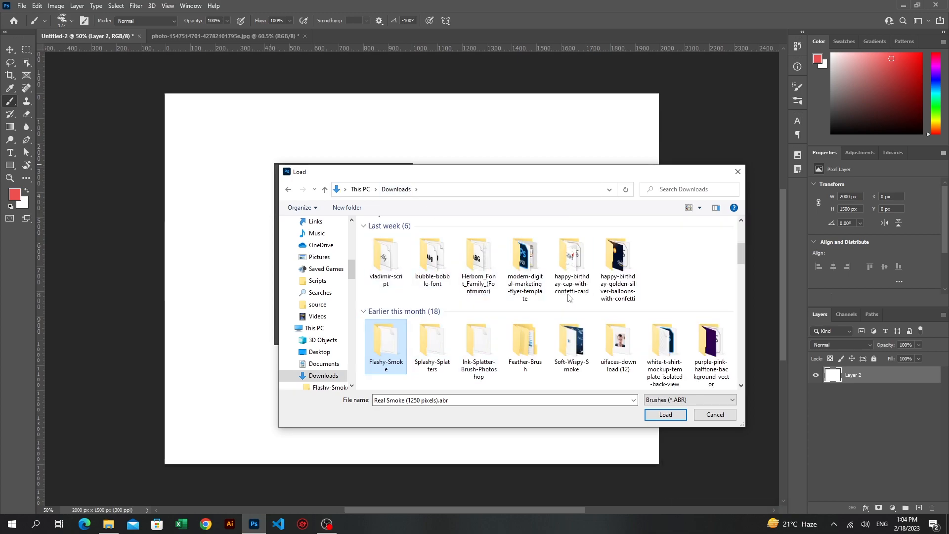
pyautogui.click(393, 349)
pyautogui.doubleClick(392, 347)
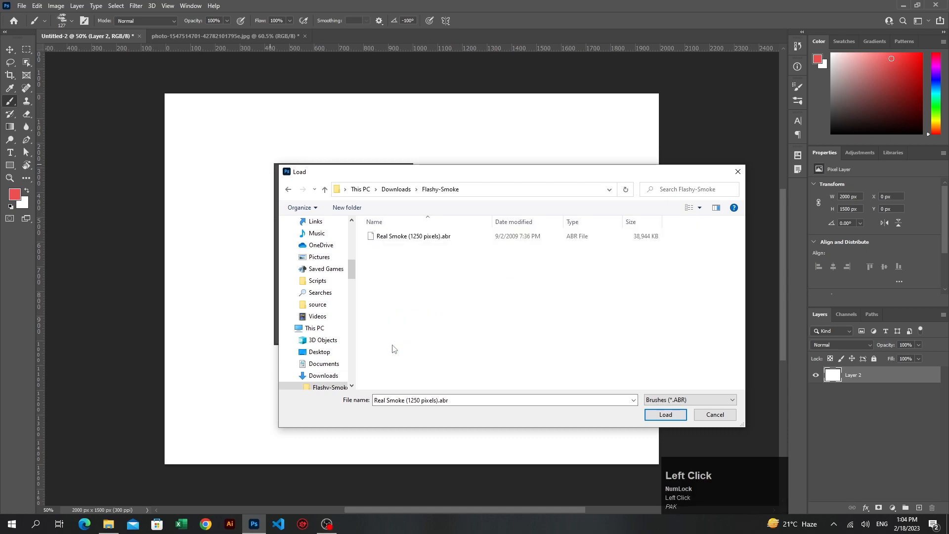
pyautogui.click(415, 237)
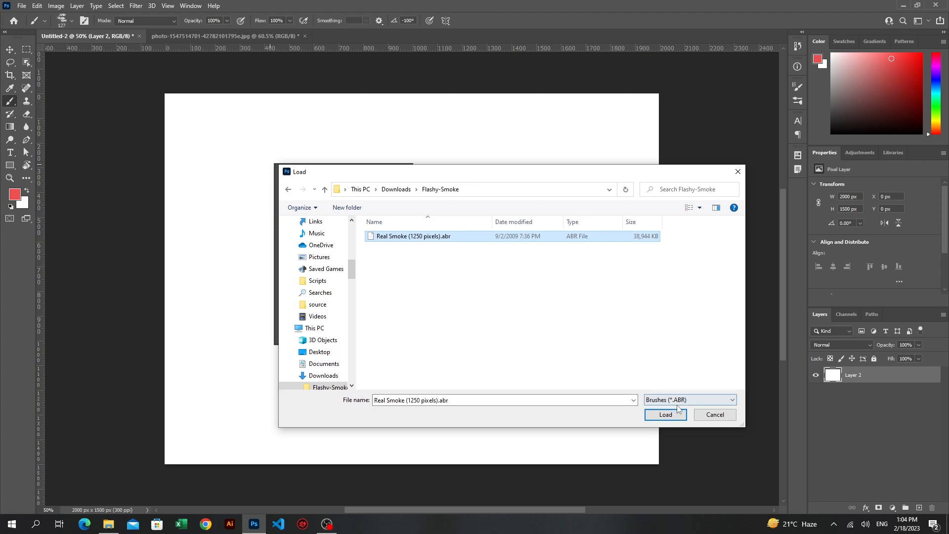
pyautogui.click(672, 417)
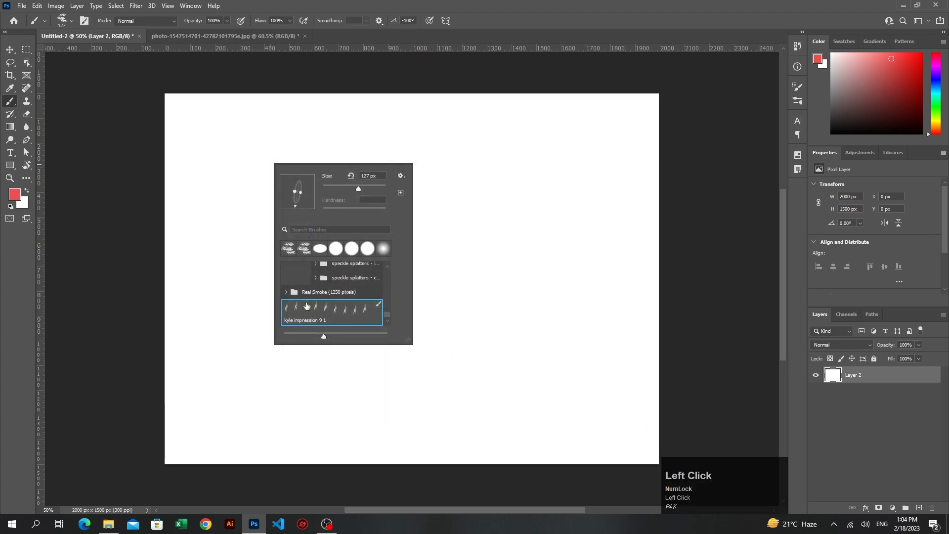
# - Select brush 1 in the newly imported "Real Smoke (1250 pixels) 2" group
pyautogui.scroll(-1, 307, 306)
pyautogui.click(352, 319)
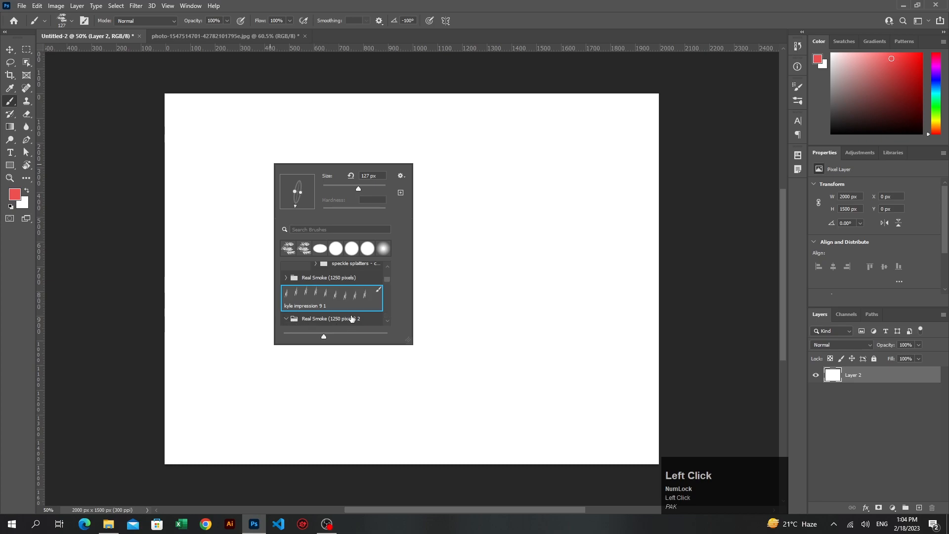
pyautogui.scroll(-2, 352, 319)
pyautogui.scroll(-1, 350, 314)
pyautogui.click(339, 301)
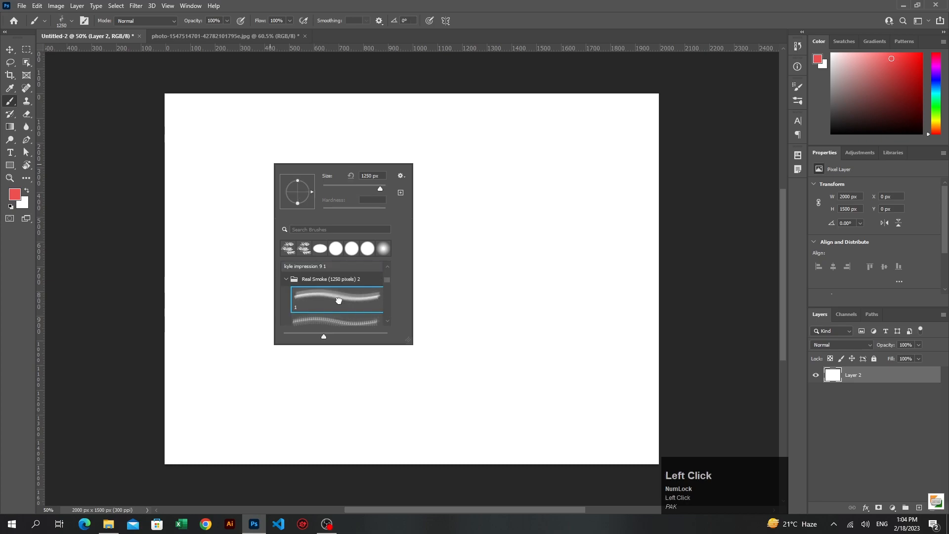
# - Paint red smoke strokes across the white canvas with the 1250 px smoke brush, and undo them all
pyautogui.click(527, 279)
pyautogui.moveTo(527, 279)
pyautogui.mouseDown()
pyautogui.moveTo(303, 289)
pyautogui.moveTo(429, 352)
pyautogui.moveTo(459, 353)
pyautogui.moveTo(358, 261)
pyautogui.moveTo(311, 280)
pyautogui.moveTo(258, 262)
pyautogui.mouseUp()
pyautogui.hotkey('ctrl', 'z')
pyautogui.hotkey('ctrl', 'z')
pyautogui.hotkey('ctrl', 'z')
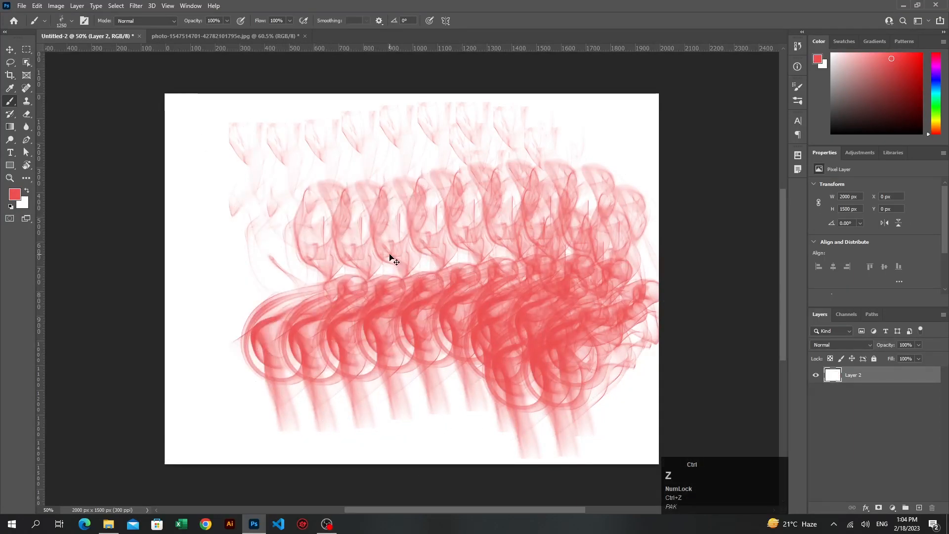
pyautogui.hotkey('ctrl', 'z')
pyautogui.hotkey('ctrl', 'z')
pyautogui.hotkey('ctrl', 'z')
pyautogui.hotkey('ctrl', 'z')
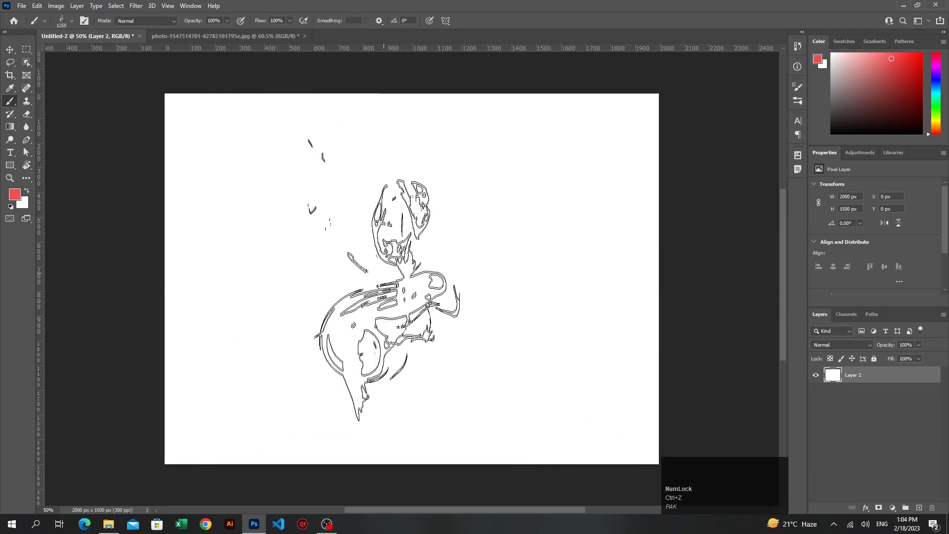
# - Set the background color to black (000000) and fill Layer 2 with it
pyautogui.click(24, 206)
pyautogui.moveTo(781, 250); pyautogui.dragTo(782, 272)
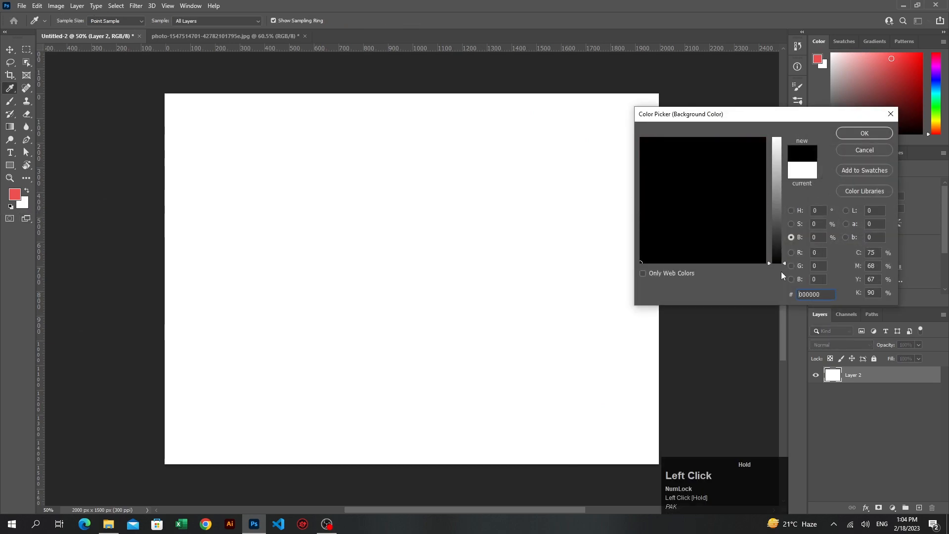
pyautogui.click(865, 130)
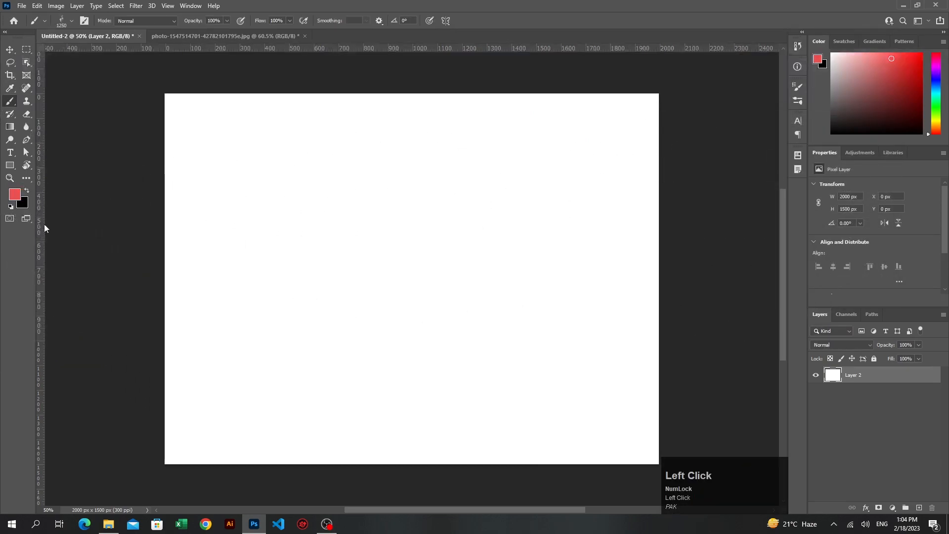
pyautogui.press('v')
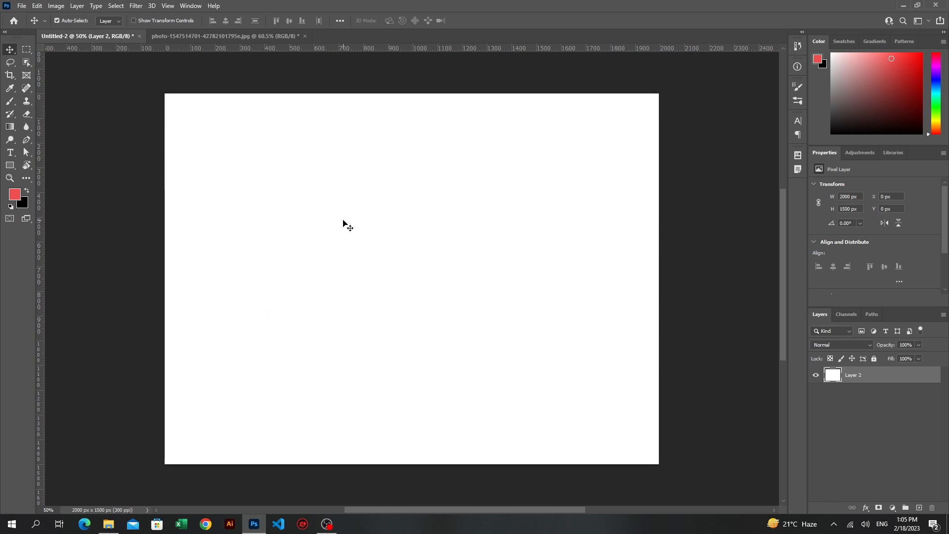
pyautogui.press('ctrl')
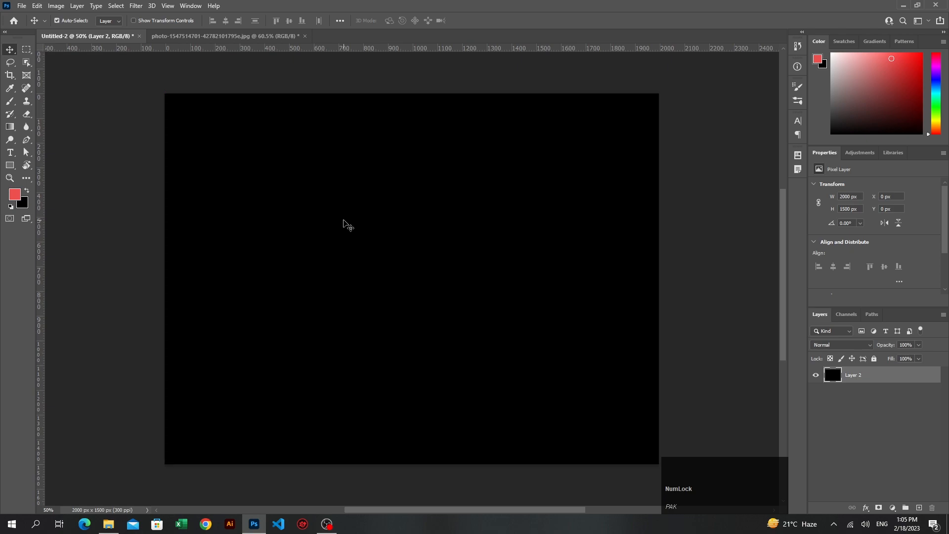
# - Activate the Brush tool and set the foreground color to near-white
pyautogui.click(9, 103)
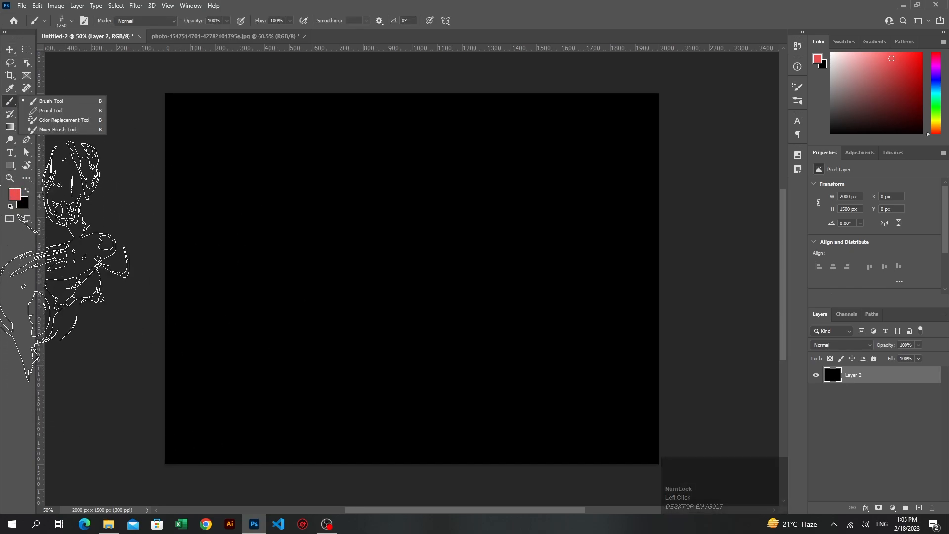
pyautogui.click(14, 194)
pyautogui.moveTo(766, 219); pyautogui.dragTo(761, 277)
pyautogui.click(854, 135)
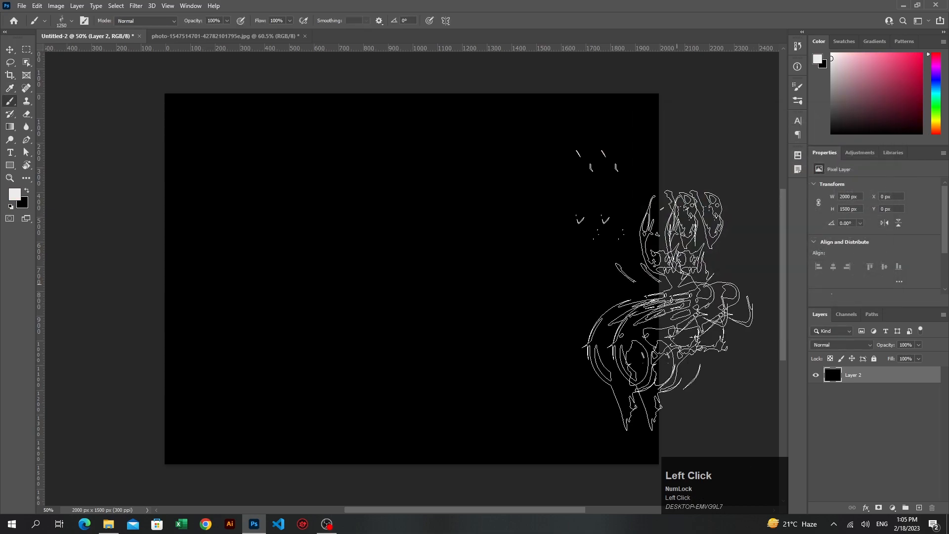
# - Reduce the smoke brush's size to 600 px
pyautogui.press('[')
pyautogui.press('[')
pyautogui.press('[')
pyautogui.press('[')
pyautogui.press('[')
pyautogui.press('[')
pyautogui.press('[')
# - Paint near-white smoke strokes across the middle of the black canvas, and undo them
pyautogui.moveTo(239, 292)
pyautogui.mouseDown()
pyautogui.moveTo(532, 287)
pyautogui.moveTo(503, 335)
pyautogui.moveTo(226, 349)
pyautogui.moveTo(284, 360)
pyautogui.mouseUp()
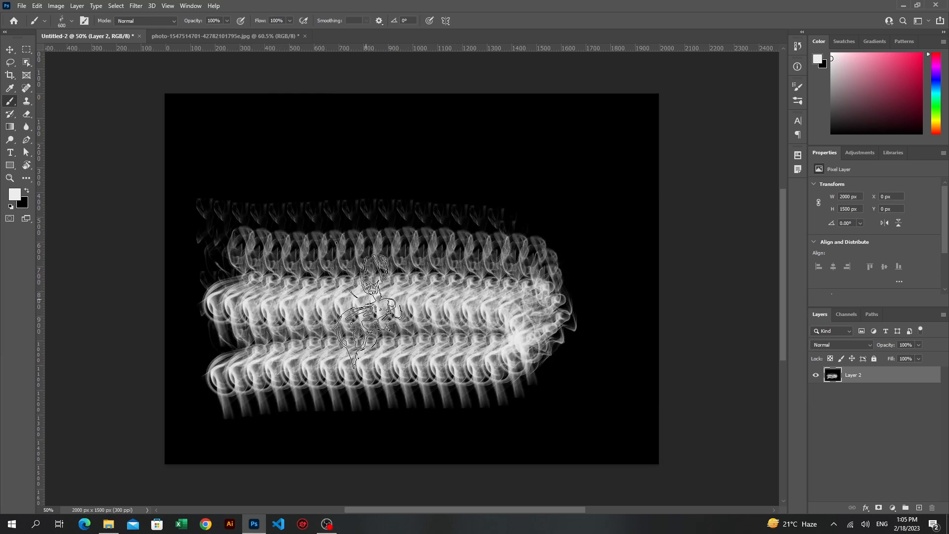
pyautogui.hotkey('ctrl', 'z')
pyautogui.hotkey('ctrl', 'z')
pyautogui.rightClick(304, 240)
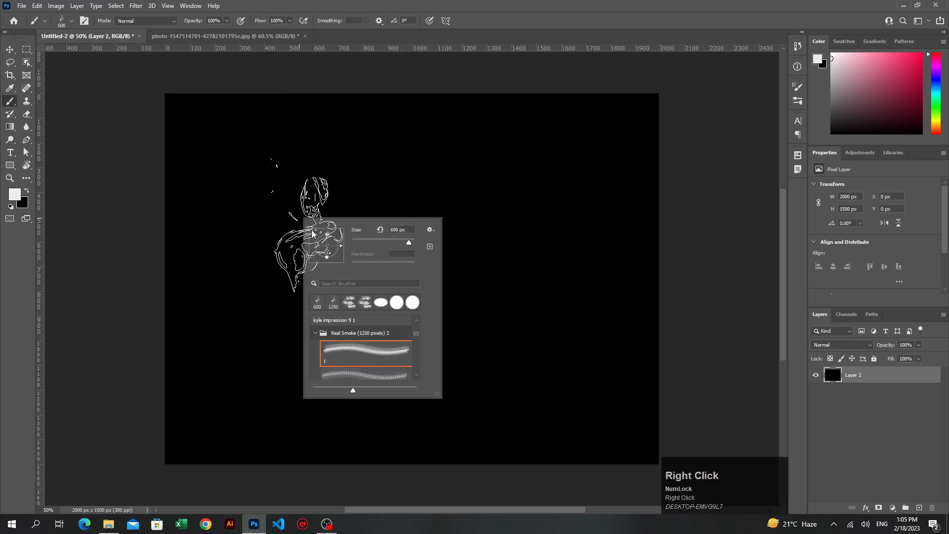
pyautogui.click(430, 229)
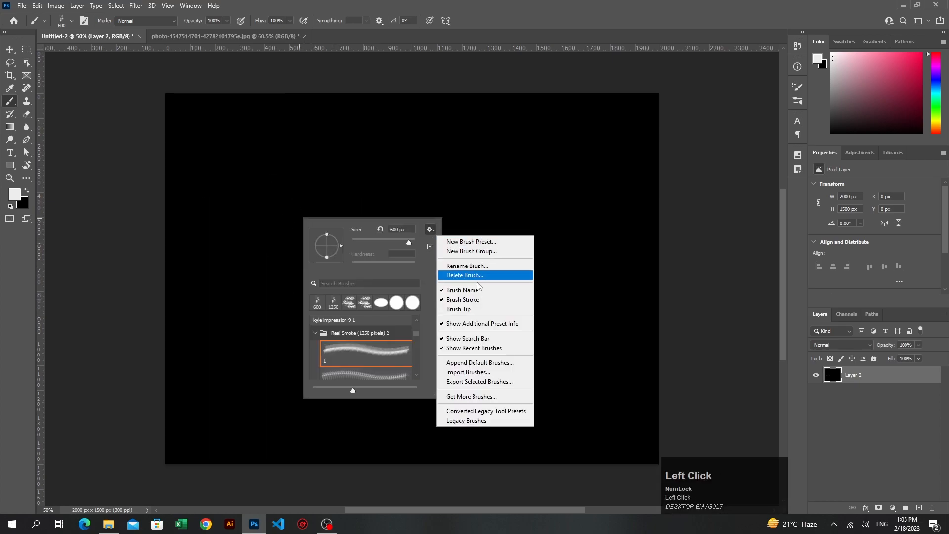
pyautogui.click(470, 373)
pyautogui.click(425, 243)
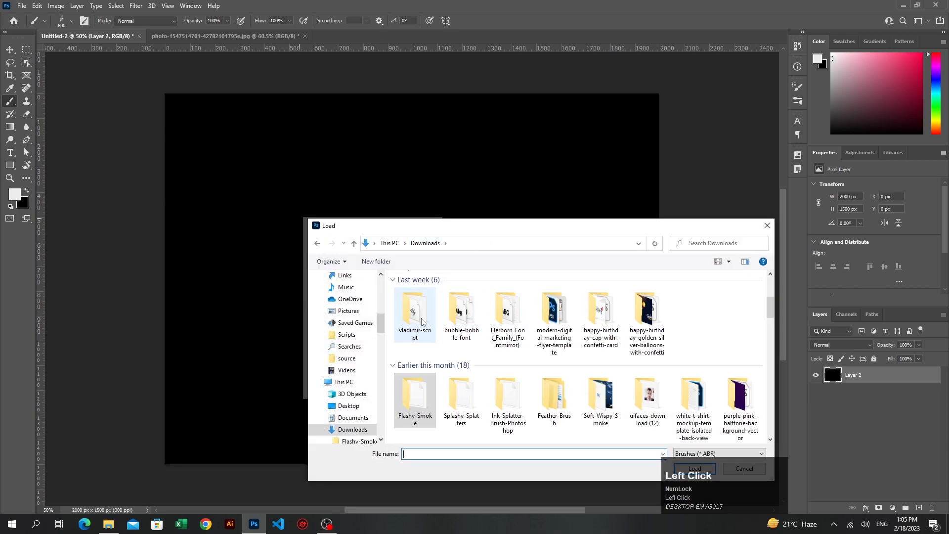
pyautogui.doubleClick(415, 314)
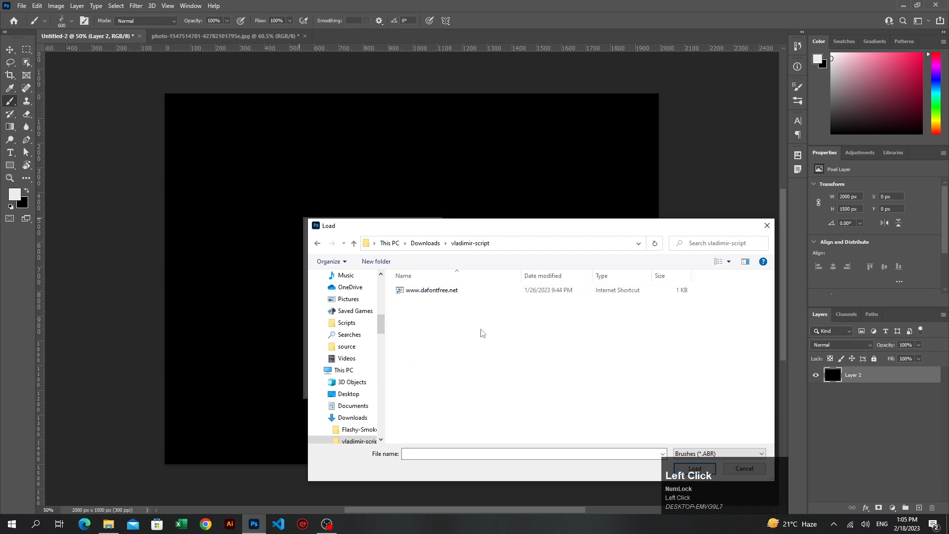
pyautogui.click(317, 244)
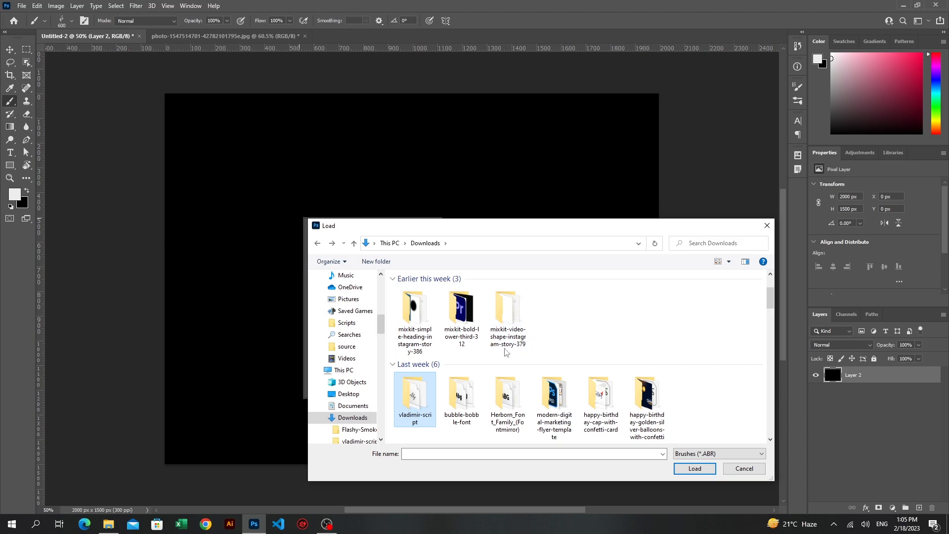
pyautogui.click(504, 326)
pyautogui.press('b')
pyautogui.press('b')
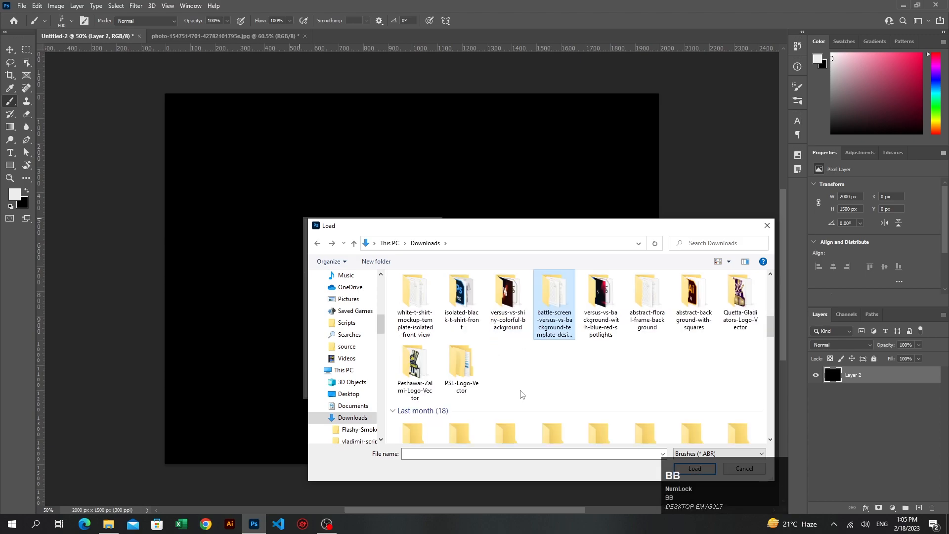
pyautogui.scroll(3, 546, 390)
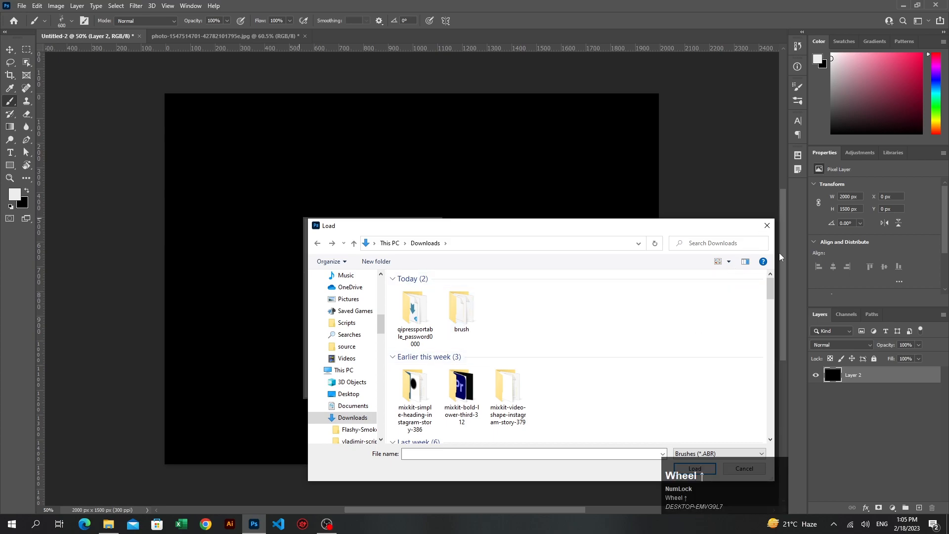
pyautogui.click(767, 225)
pyautogui.click(435, 163)
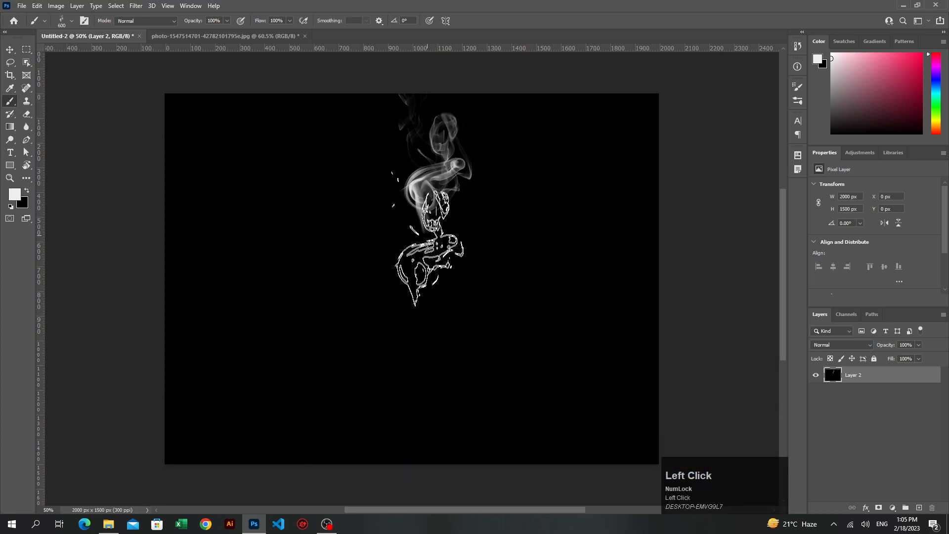
pyautogui.hotkey('ctrl', 'z')
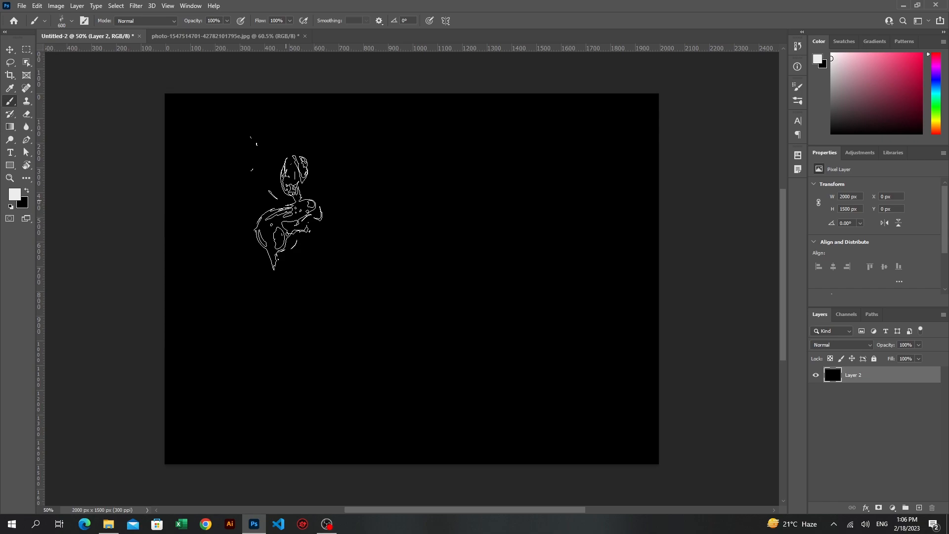
# - Import the brush file "Free Lightning Photoshop Brushes 2.abr" from the brush folder in Downloads
pyautogui.rightClick(261, 195)
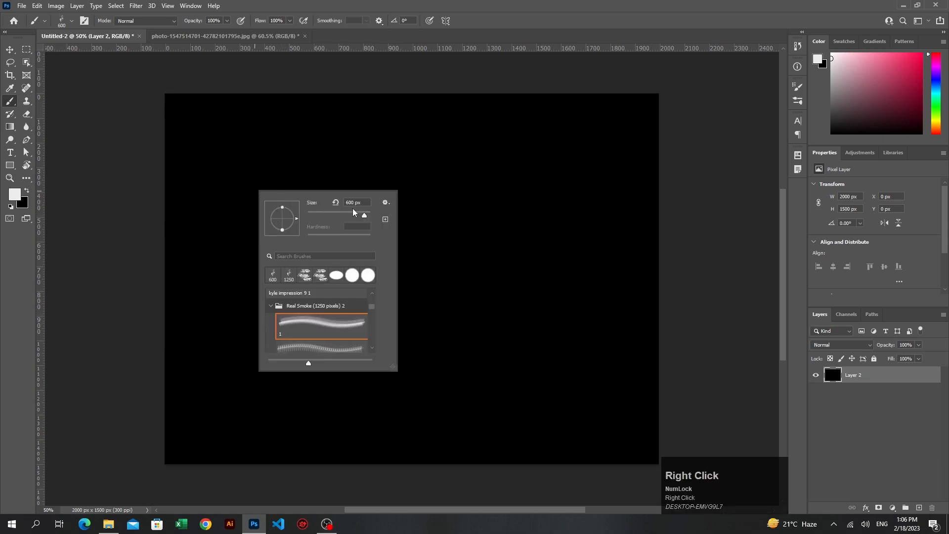
pyautogui.click(386, 202)
pyautogui.click(430, 345)
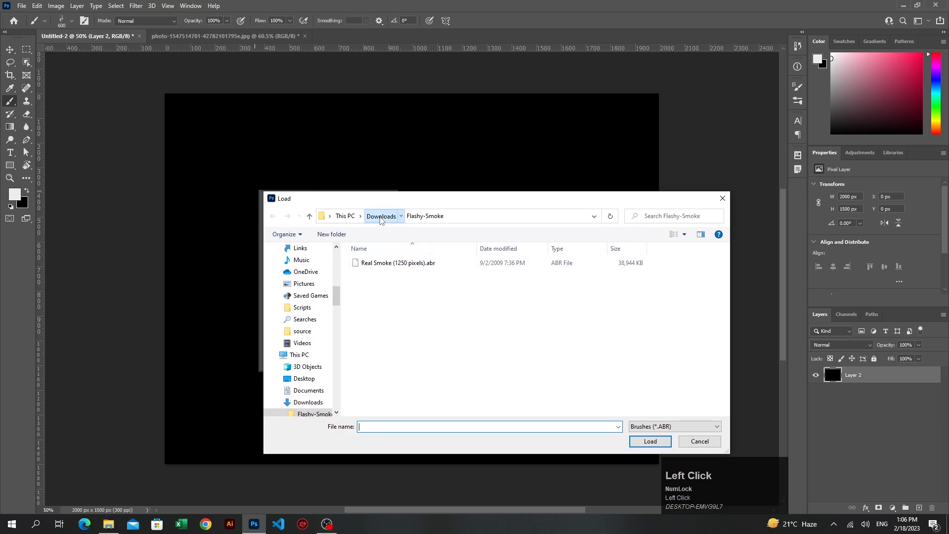
pyautogui.click(381, 217)
pyautogui.scroll(5, 417, 294)
pyautogui.doubleClick(416, 294)
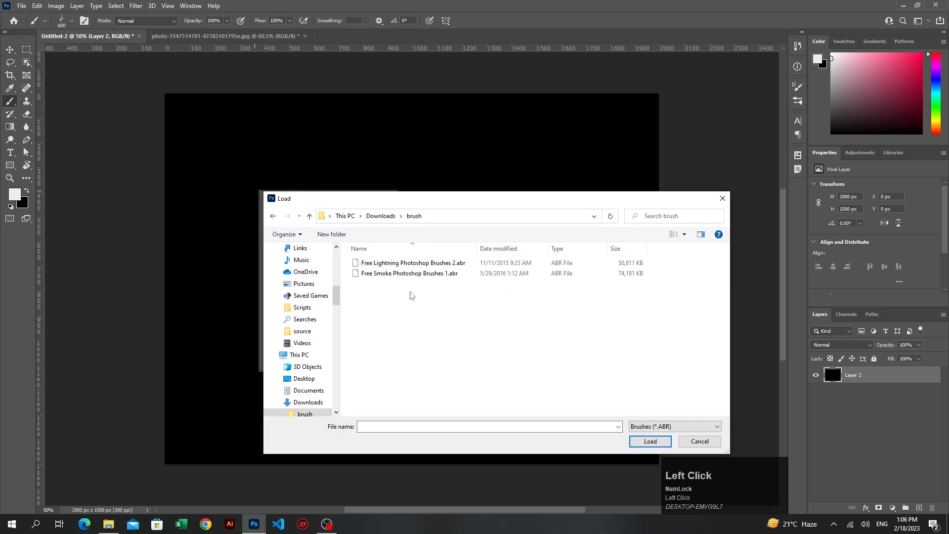
pyautogui.click(390, 263)
pyautogui.click(652, 441)
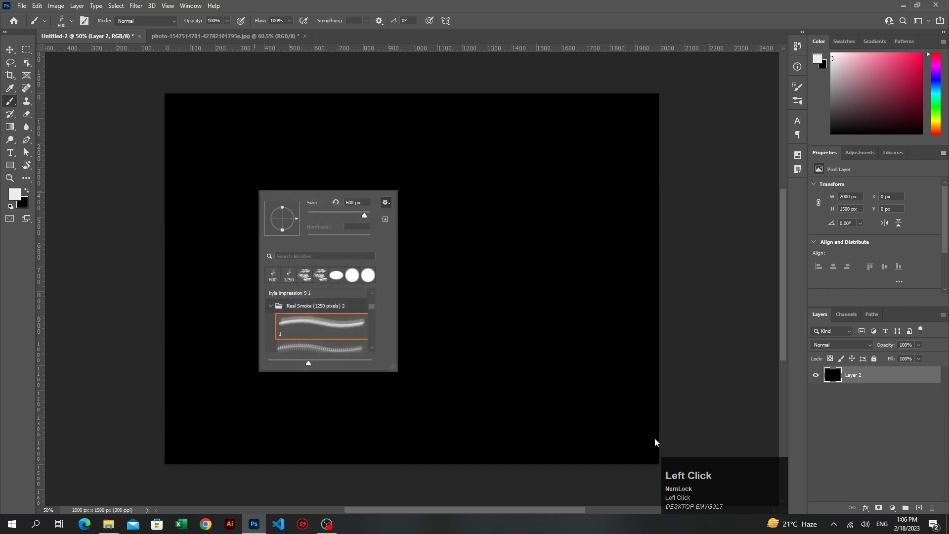
# - Select the Lightning 2_11 brush from the imported Free Lightning Photoshop Brushes group
pyautogui.click(271, 308)
pyautogui.scroll(-6, 315, 336)
pyautogui.scroll(-6, 315, 337)
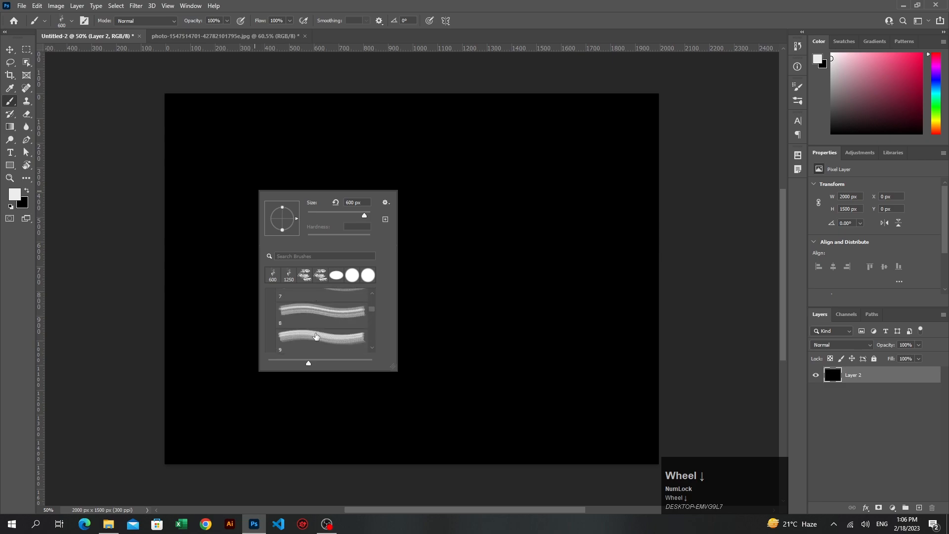
pyautogui.moveTo(371, 316); pyautogui.dragTo(373, 350)
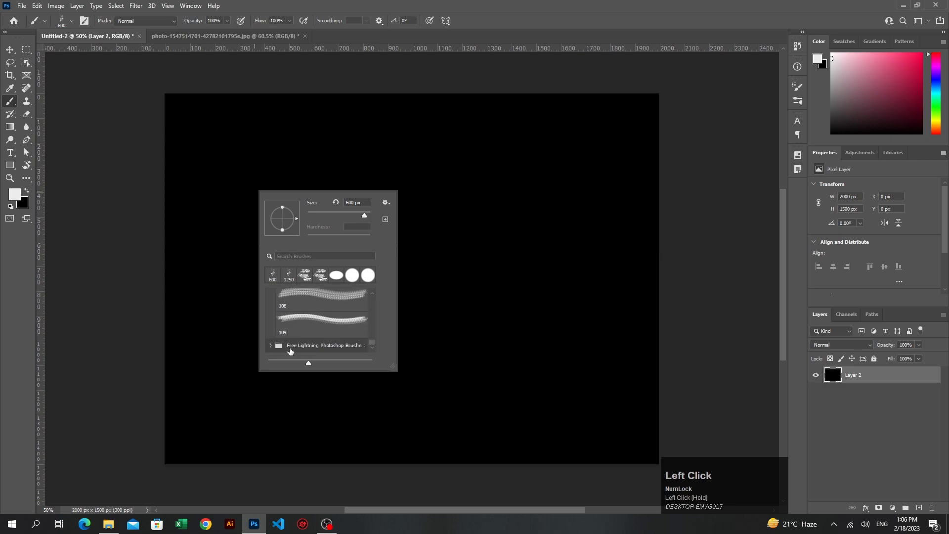
pyautogui.click(273, 346)
pyautogui.scroll(-1, 310, 331)
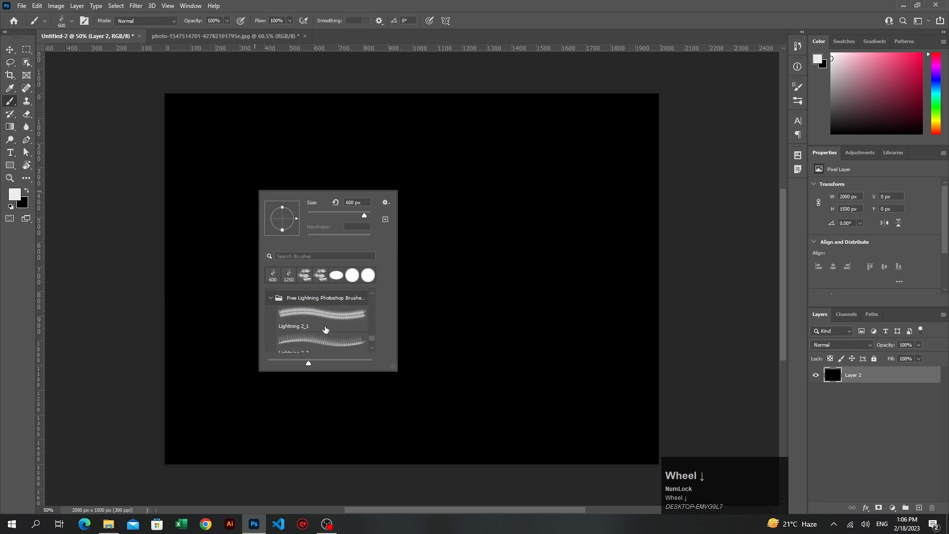
pyautogui.scroll(-5, 325, 330)
pyautogui.scroll(-1, 330, 342)
pyautogui.scroll(-2, 345, 325)
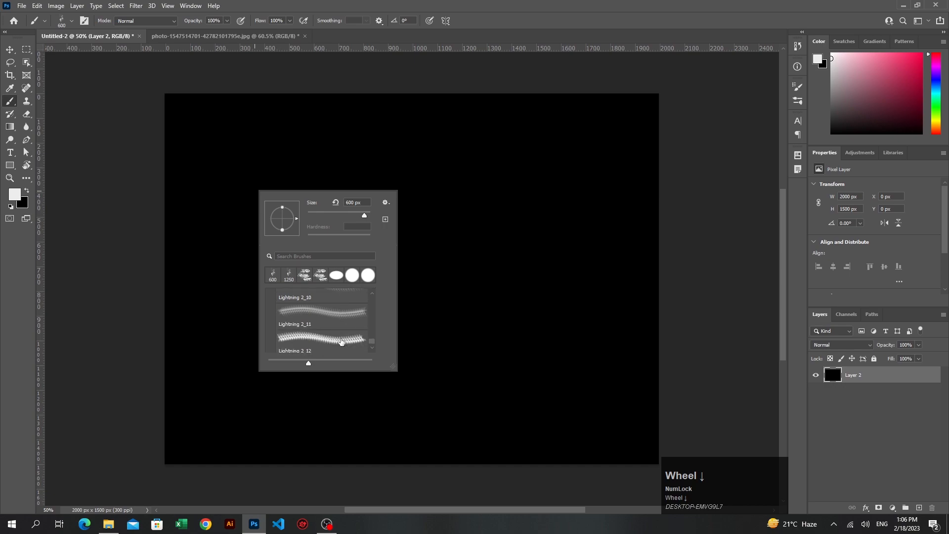
pyautogui.click(336, 299)
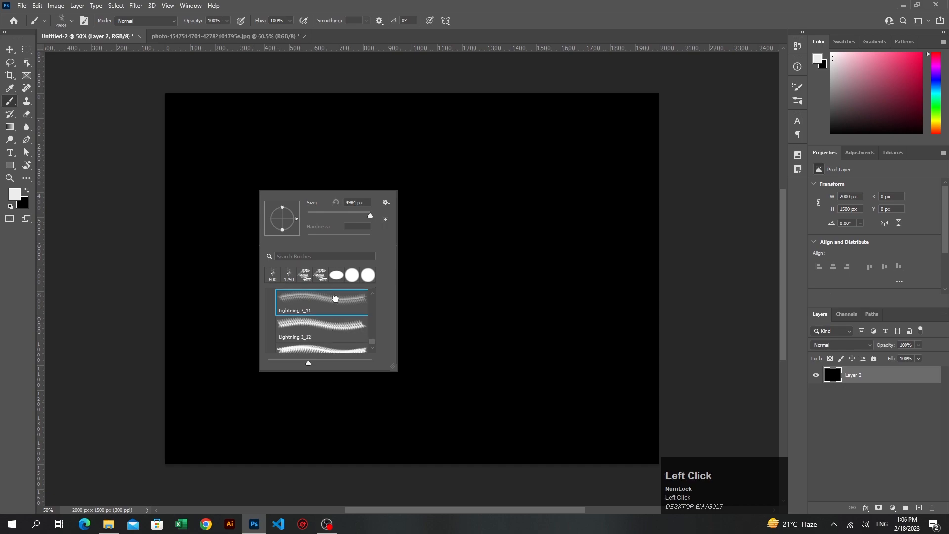
# - Stamp near-white lightning across the black canvas at the brush's default size, and undo it
pyautogui.click(481, 296)
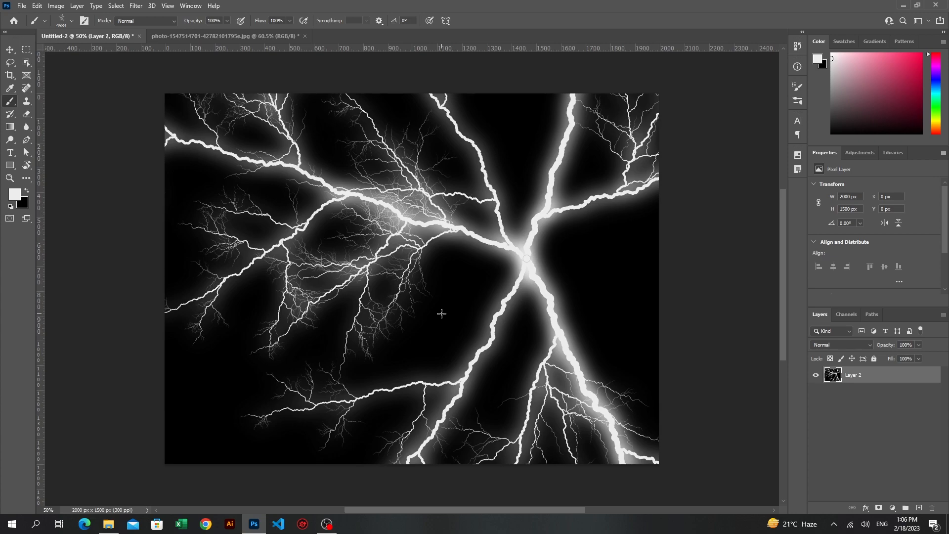
pyautogui.hotkey('ctrl', 'z')
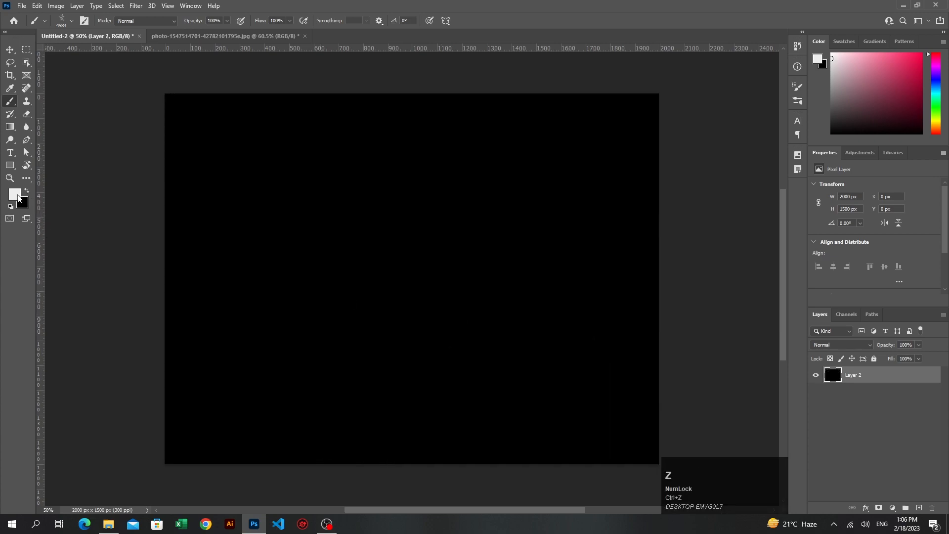
# - Set the foreground color to a light blue
pyautogui.click(18, 198)
pyautogui.moveTo(702, 211); pyautogui.dragTo(715, 214)
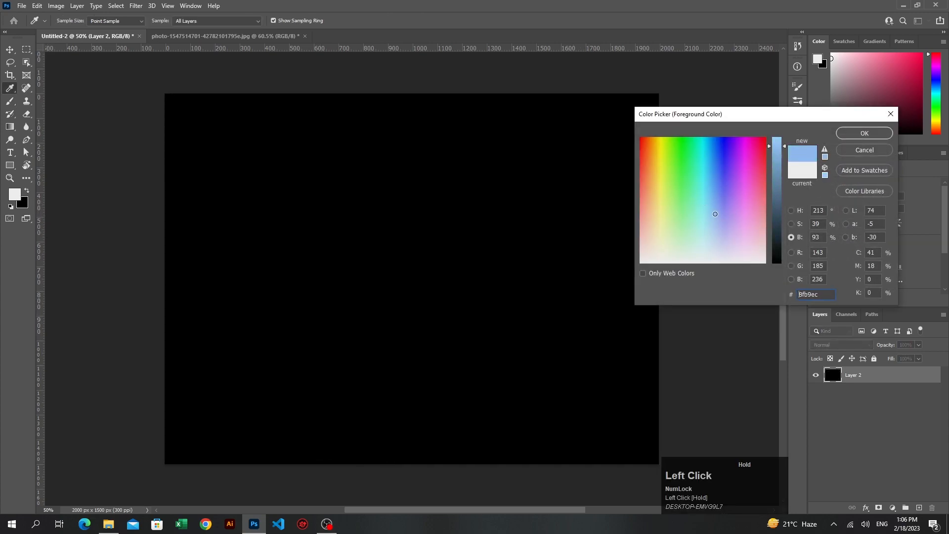
pyautogui.click(865, 133)
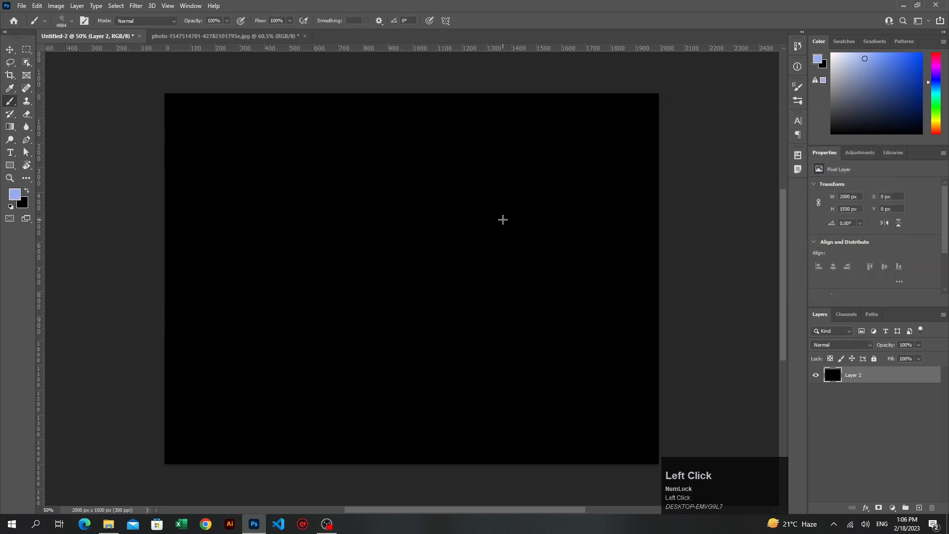
# - Stamp light blue lightning across the black canvas with the brush at 4900 px, and undo it
pyautogui.click(396, 273)
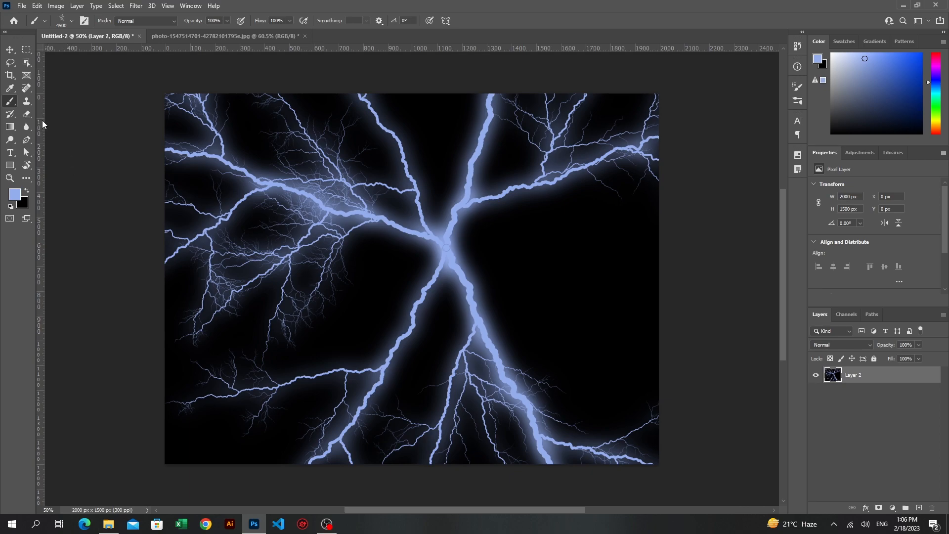
pyautogui.hotkey('ctrl', 'z')
pyautogui.click(9, 50)
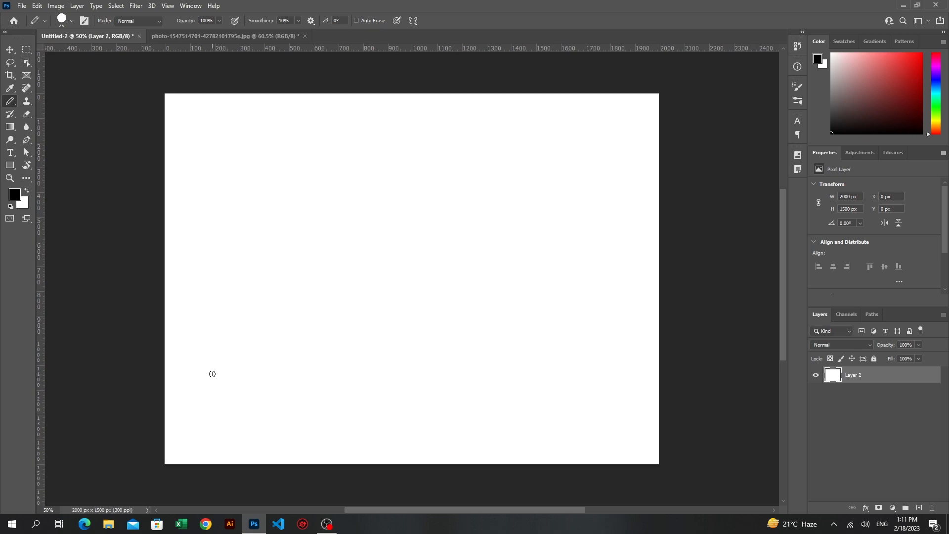
# - Handwrite a short name in black on the white canvas with the 25 px Pencil tool, and undo all its strokes
pyautogui.moveTo(214, 384)
pyautogui.mouseDown()
pyautogui.moveTo(252, 412)
pyautogui.moveTo(281, 271)
pyautogui.moveTo(331, 374)
pyautogui.moveTo(274, 339)
pyautogui.mouseUp()
pyautogui.moveTo(313, 270); pyautogui.dragTo(357, 377)
pyautogui.moveTo(363, 311); pyautogui.dragTo(374, 348)
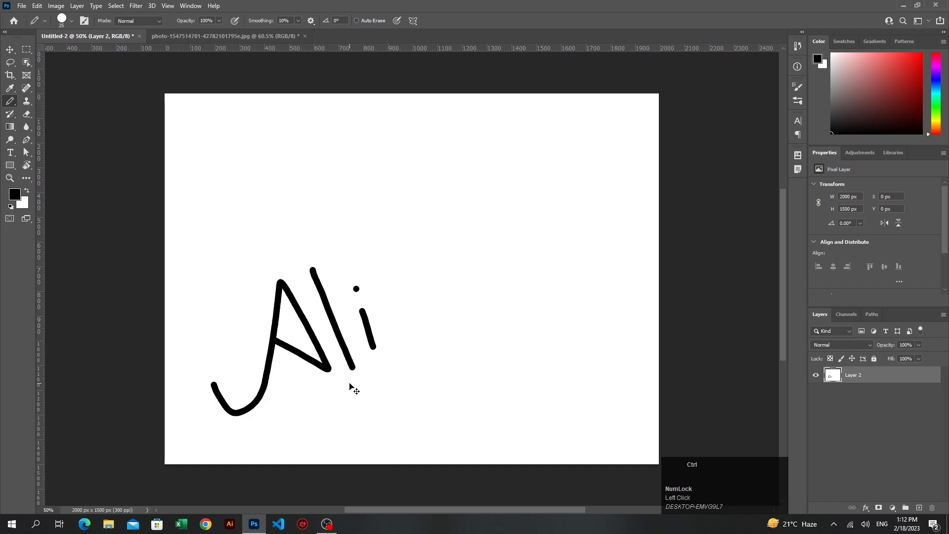
pyautogui.hotkey('ctrl', 'z')
pyautogui.hotkey('ctrl', 'z')
pyautogui.hotkey('ctrl', 'z')
pyautogui.hotkey('ctrl', 'z')
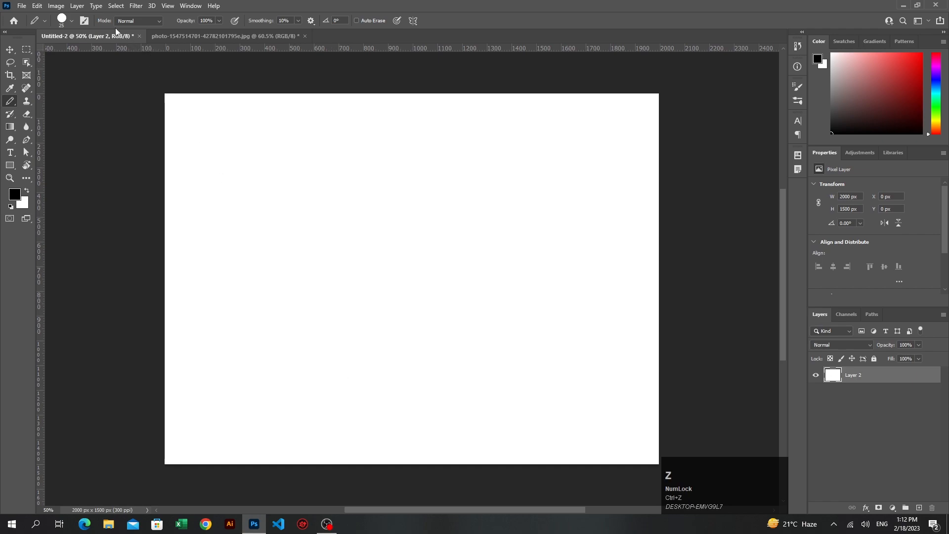
pyautogui.click(196, 31)
pyautogui.click(210, 31)
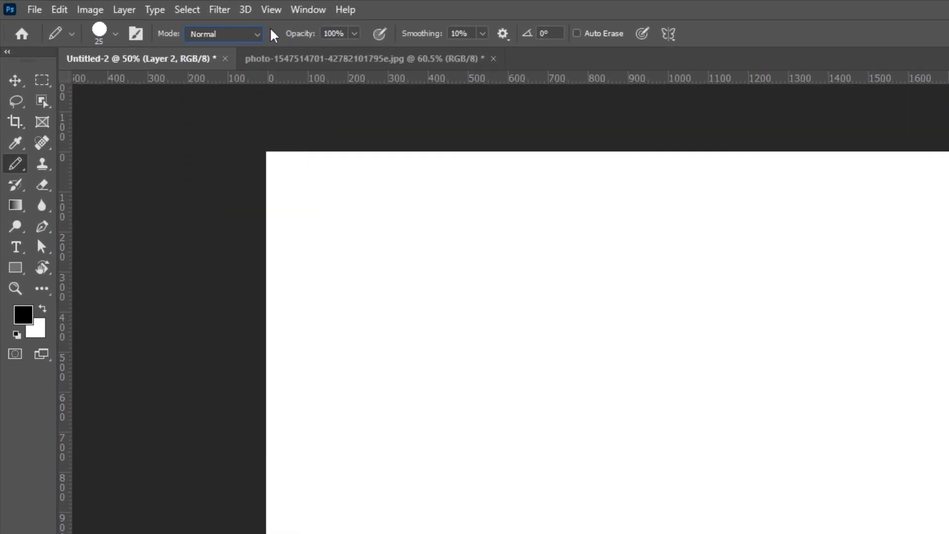